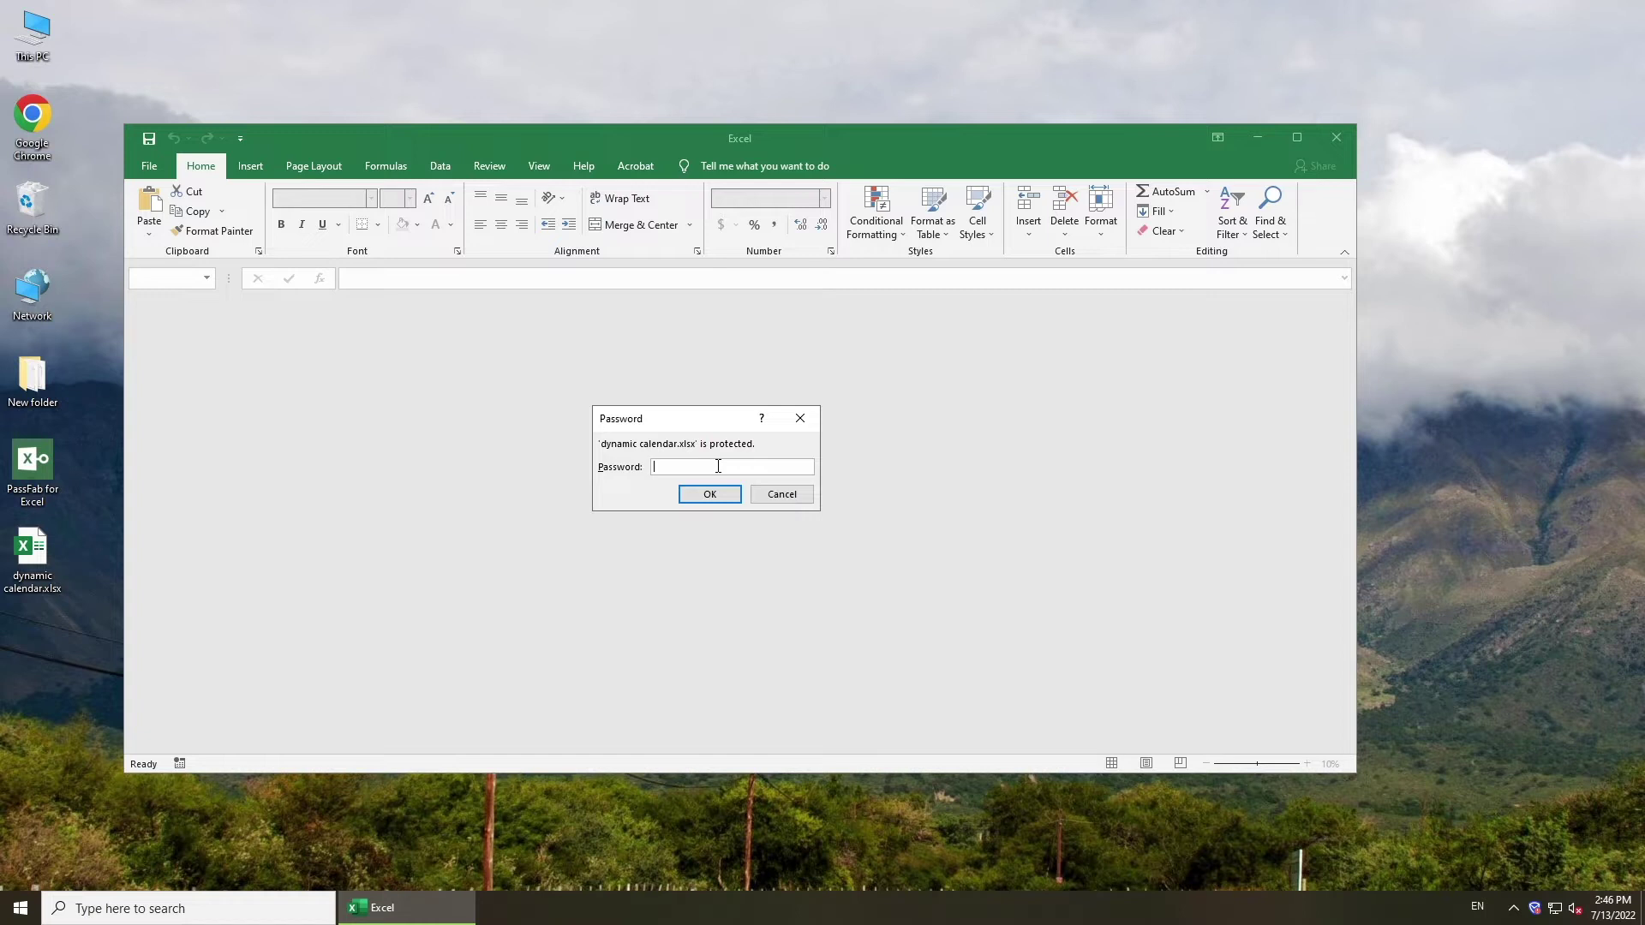
# Submit a guessed password for dynamic calendar.xlsx in Excel's Password dialog.
pyautogui.write('5')
pyautogui.press('Return')
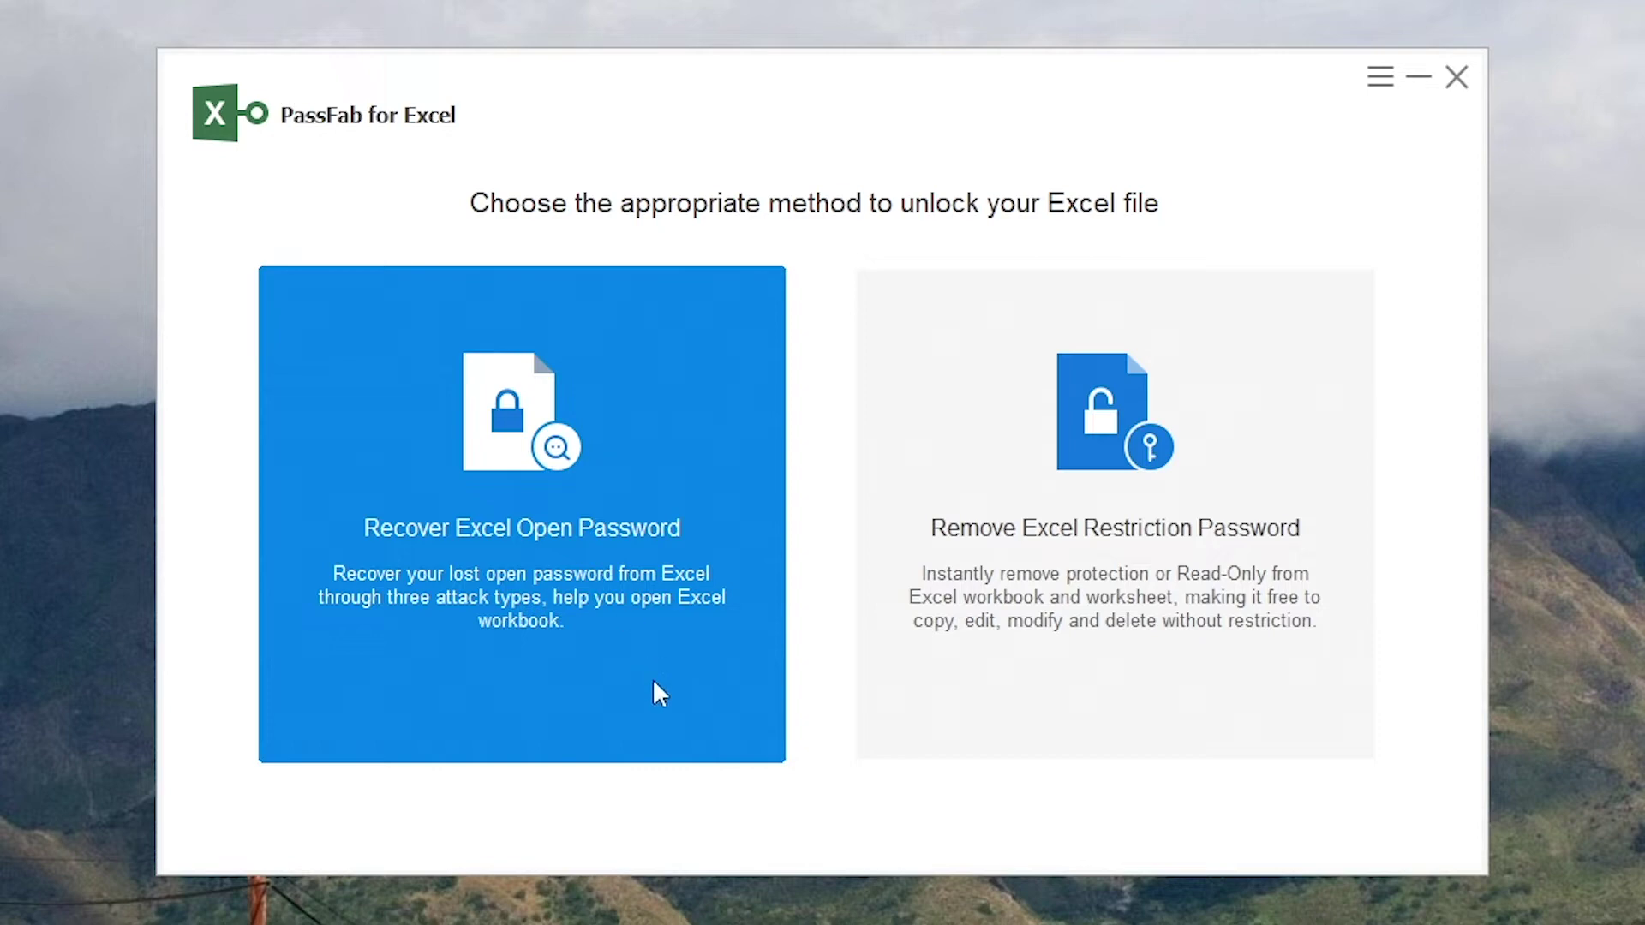
# Choose Recover Excel Open Password and import dynamic calendar.xlsx by dragging it in.
pyautogui.click(573, 649)
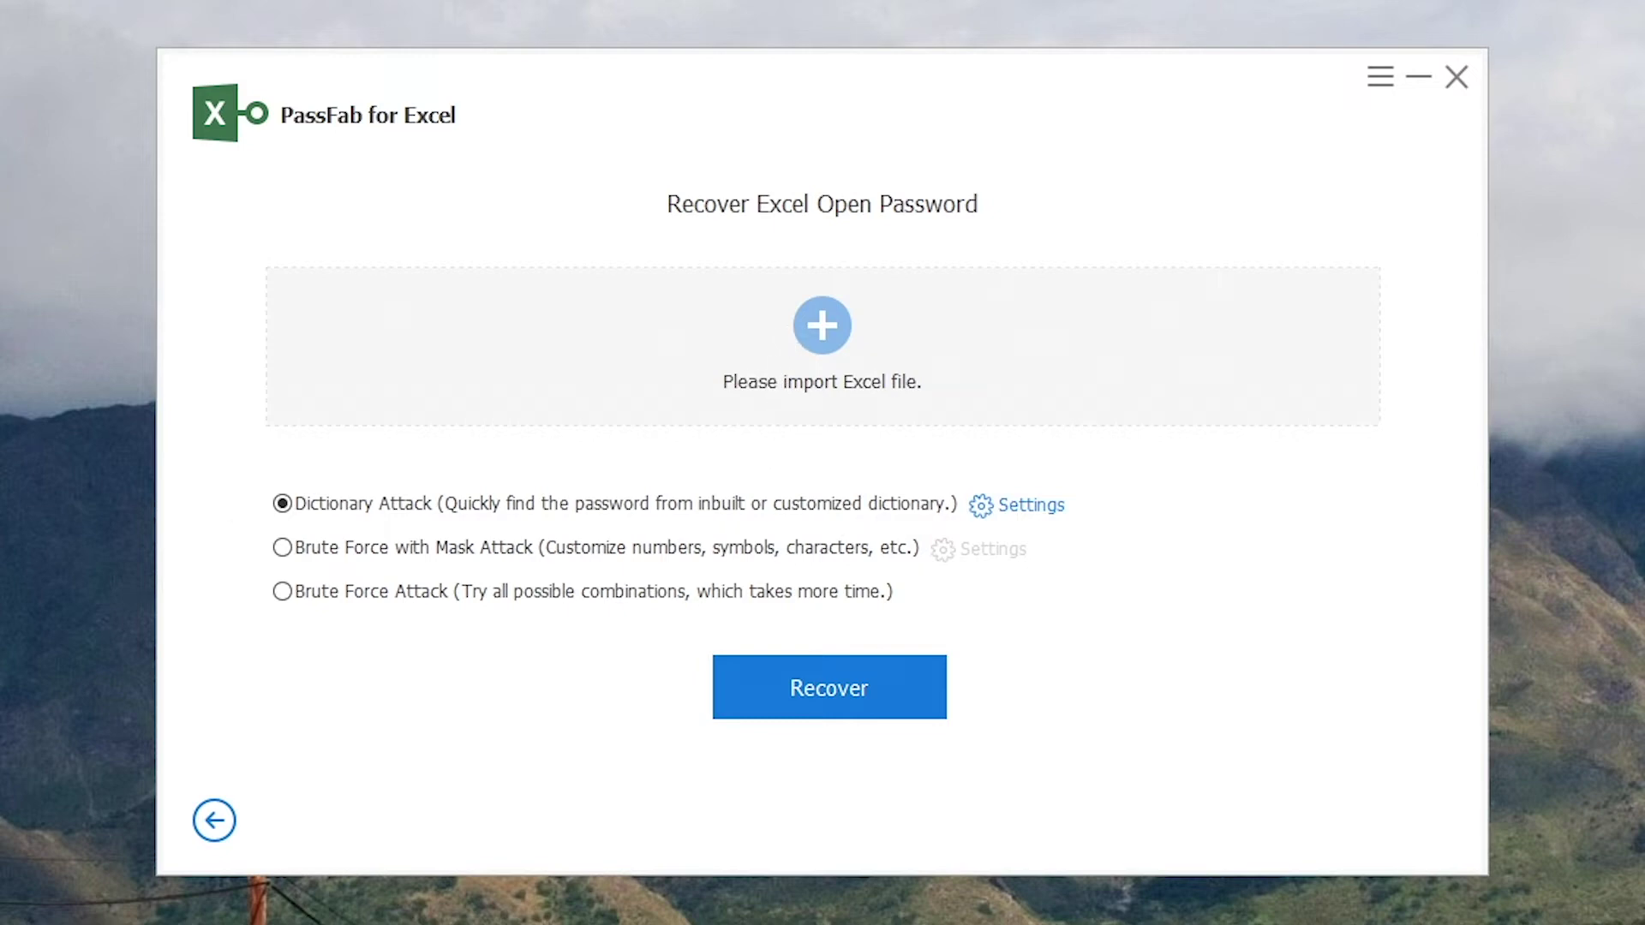
pyautogui.moveTo(385, 448); pyautogui.dragTo(806, 321)
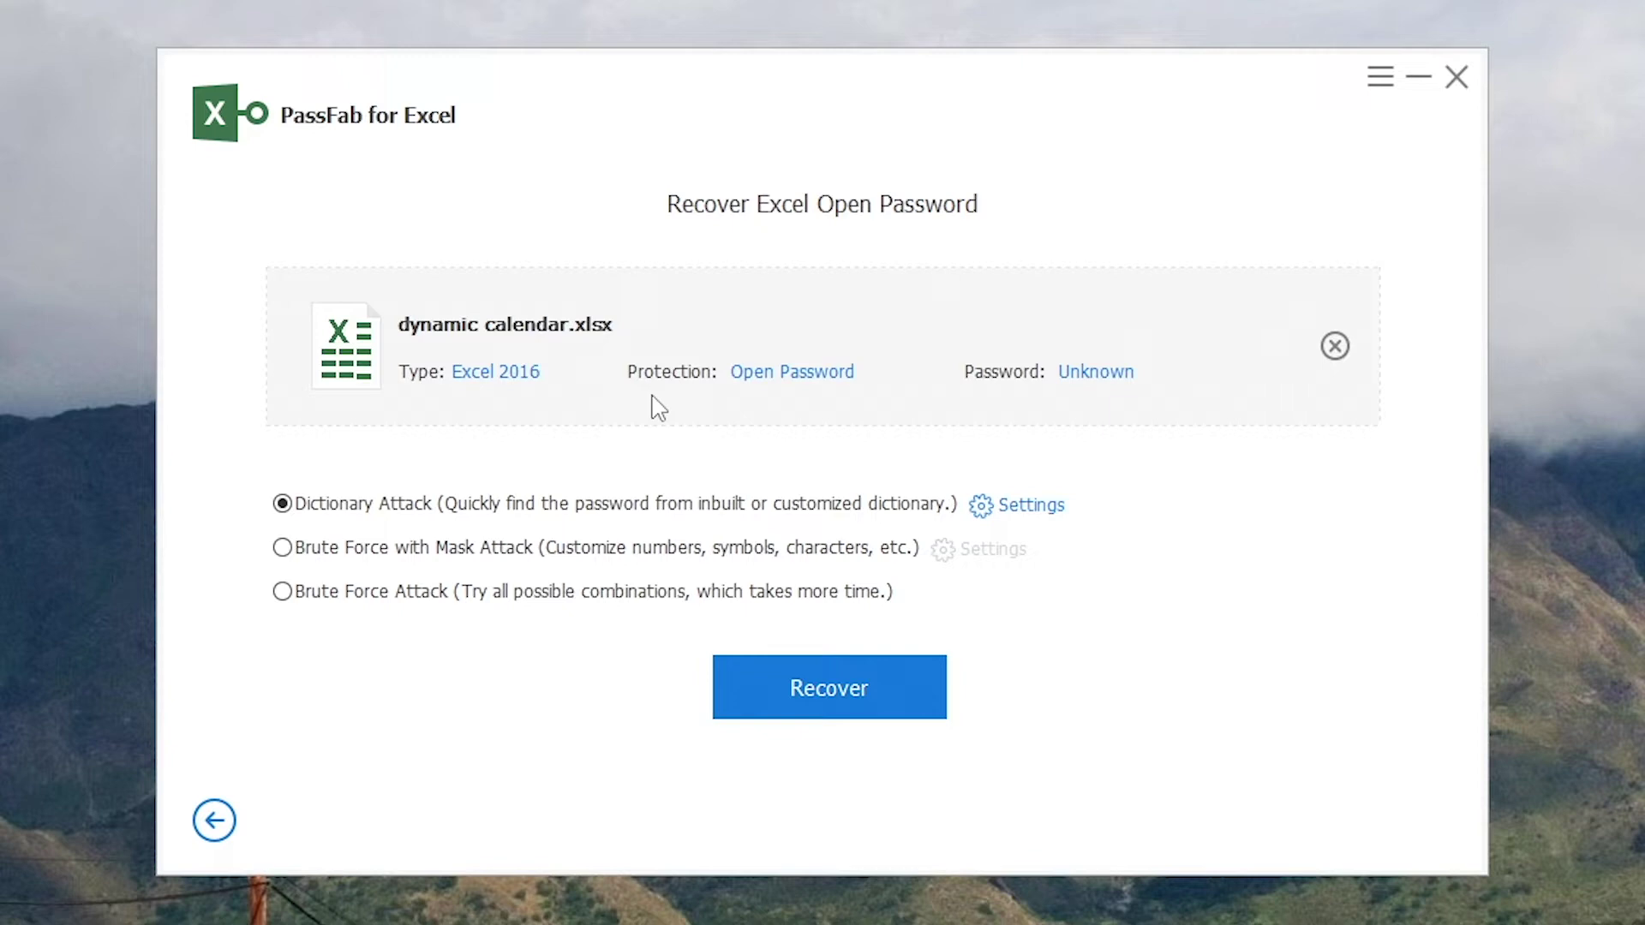
# Open the dictionary attack settings and create a new text document on the desktop.
pyautogui.click(1015, 506)
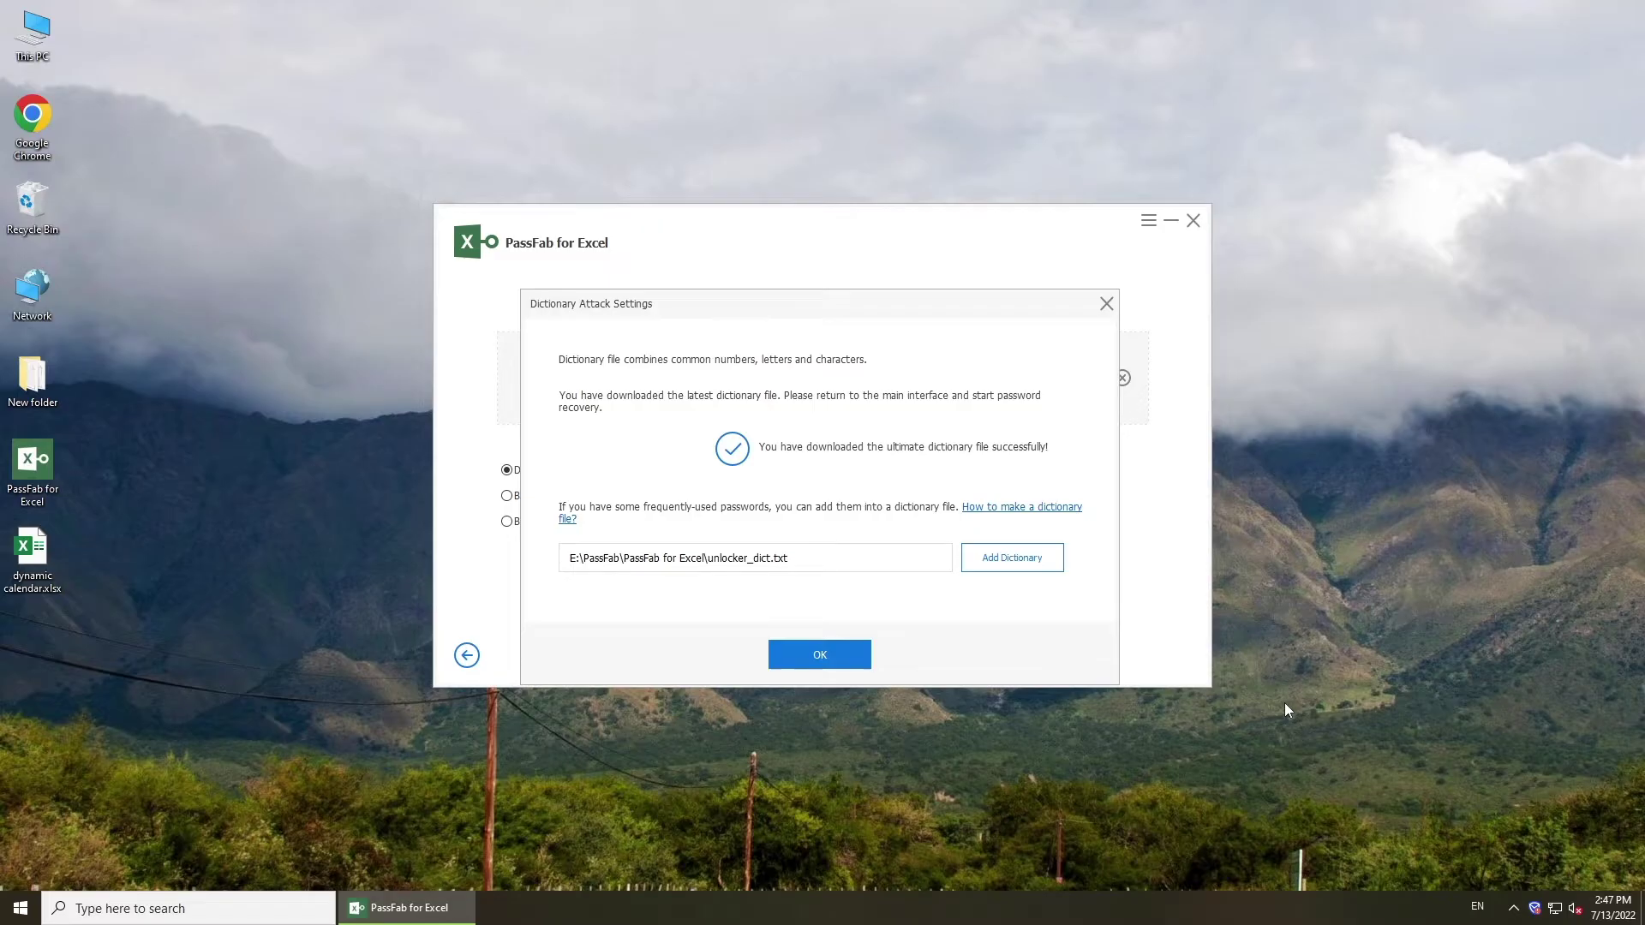
pyautogui.rightClick(36, 625)
pyautogui.moveTo(121, 763)
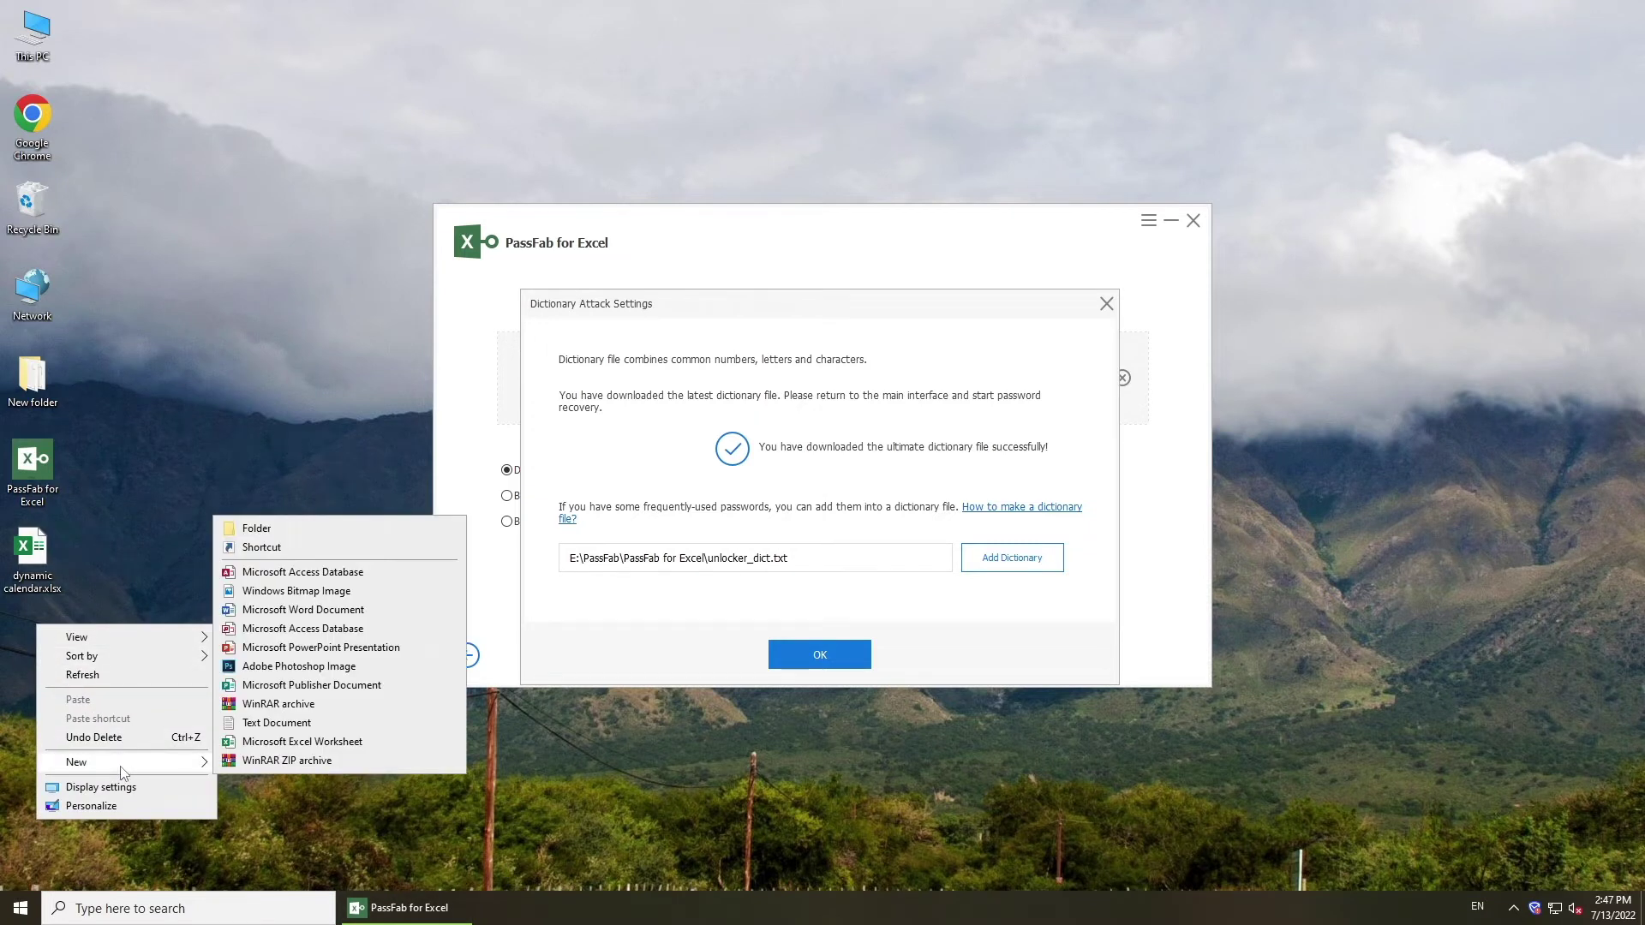
pyautogui.click(276, 722)
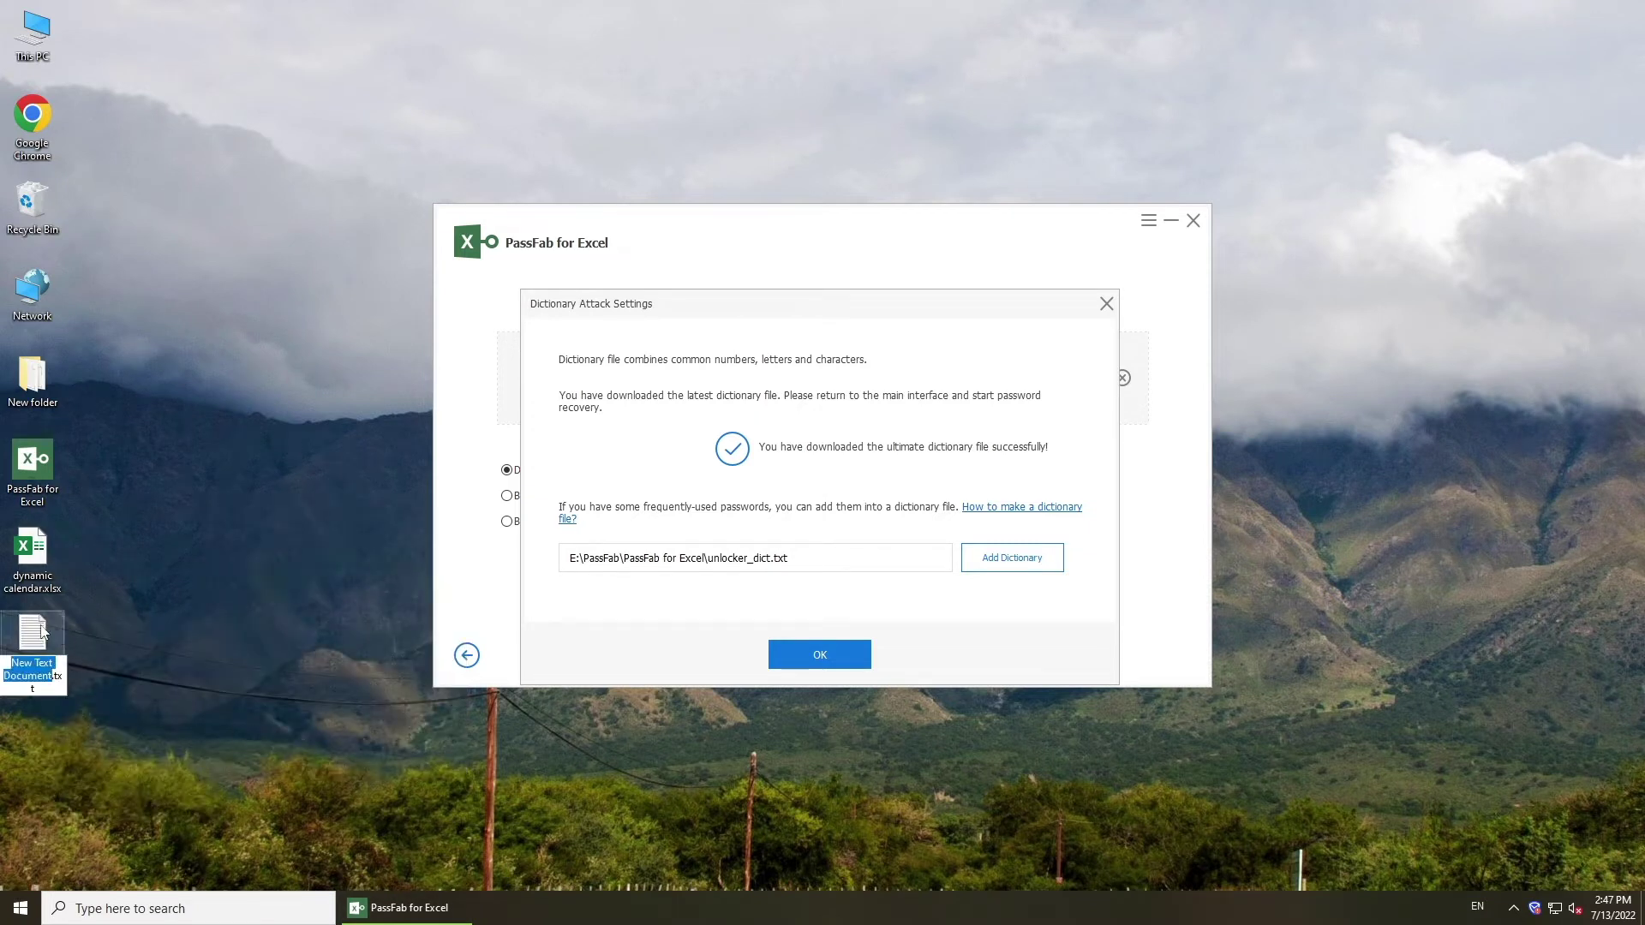
pyautogui.press('Return')
pyautogui.doubleClick(43, 633)
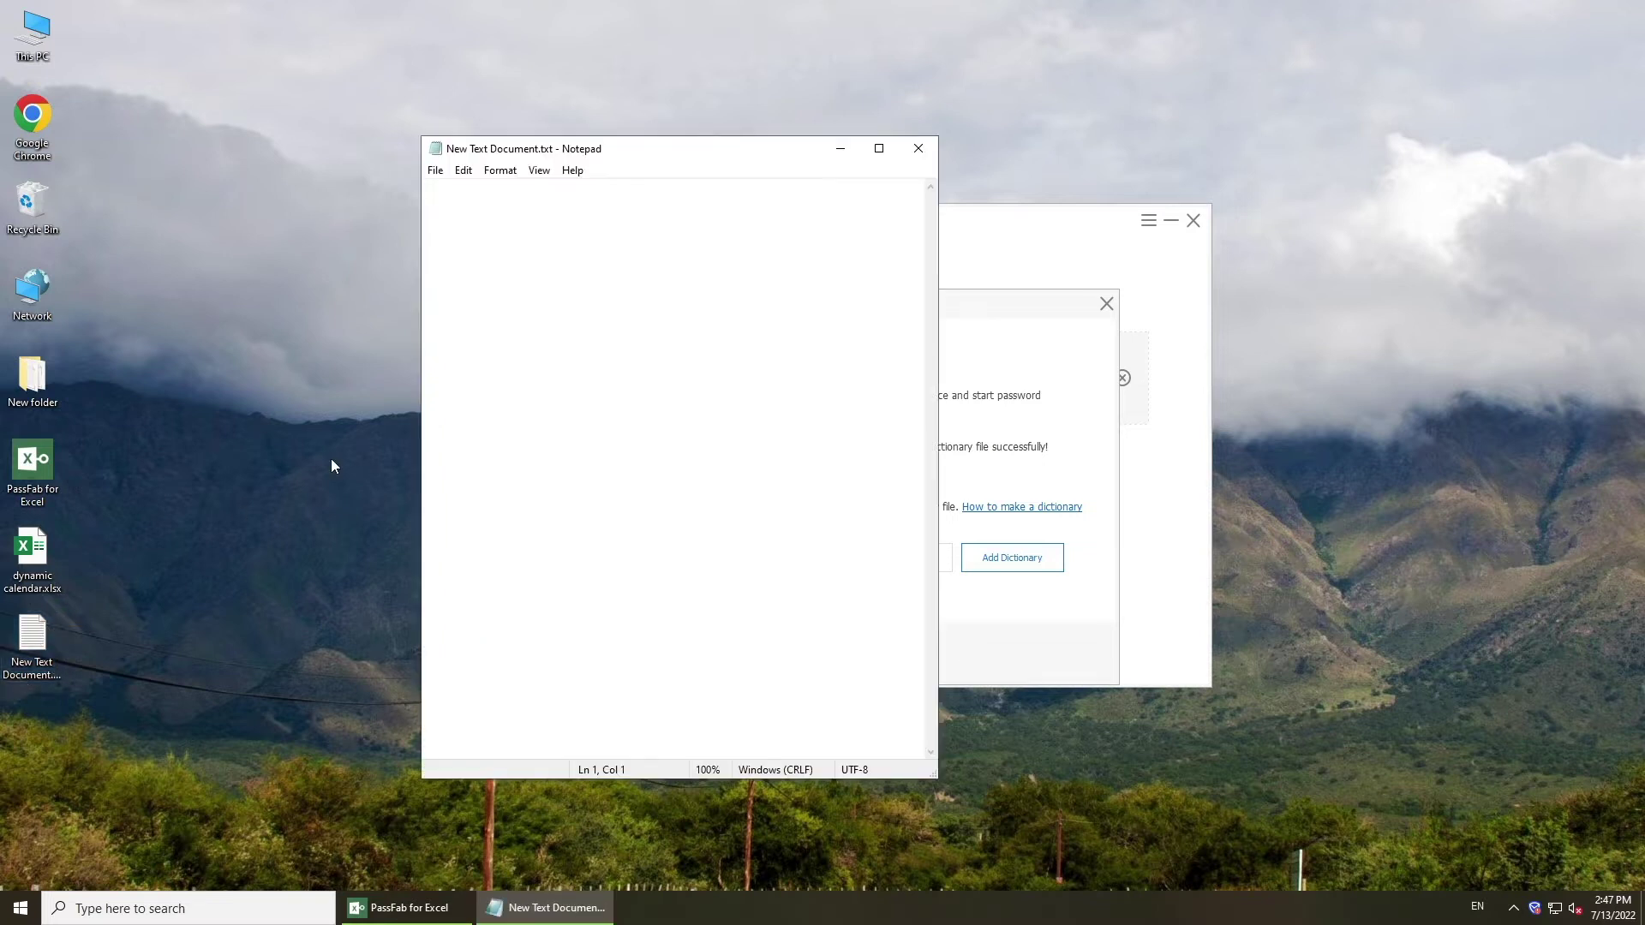
pyautogui.write('1234')
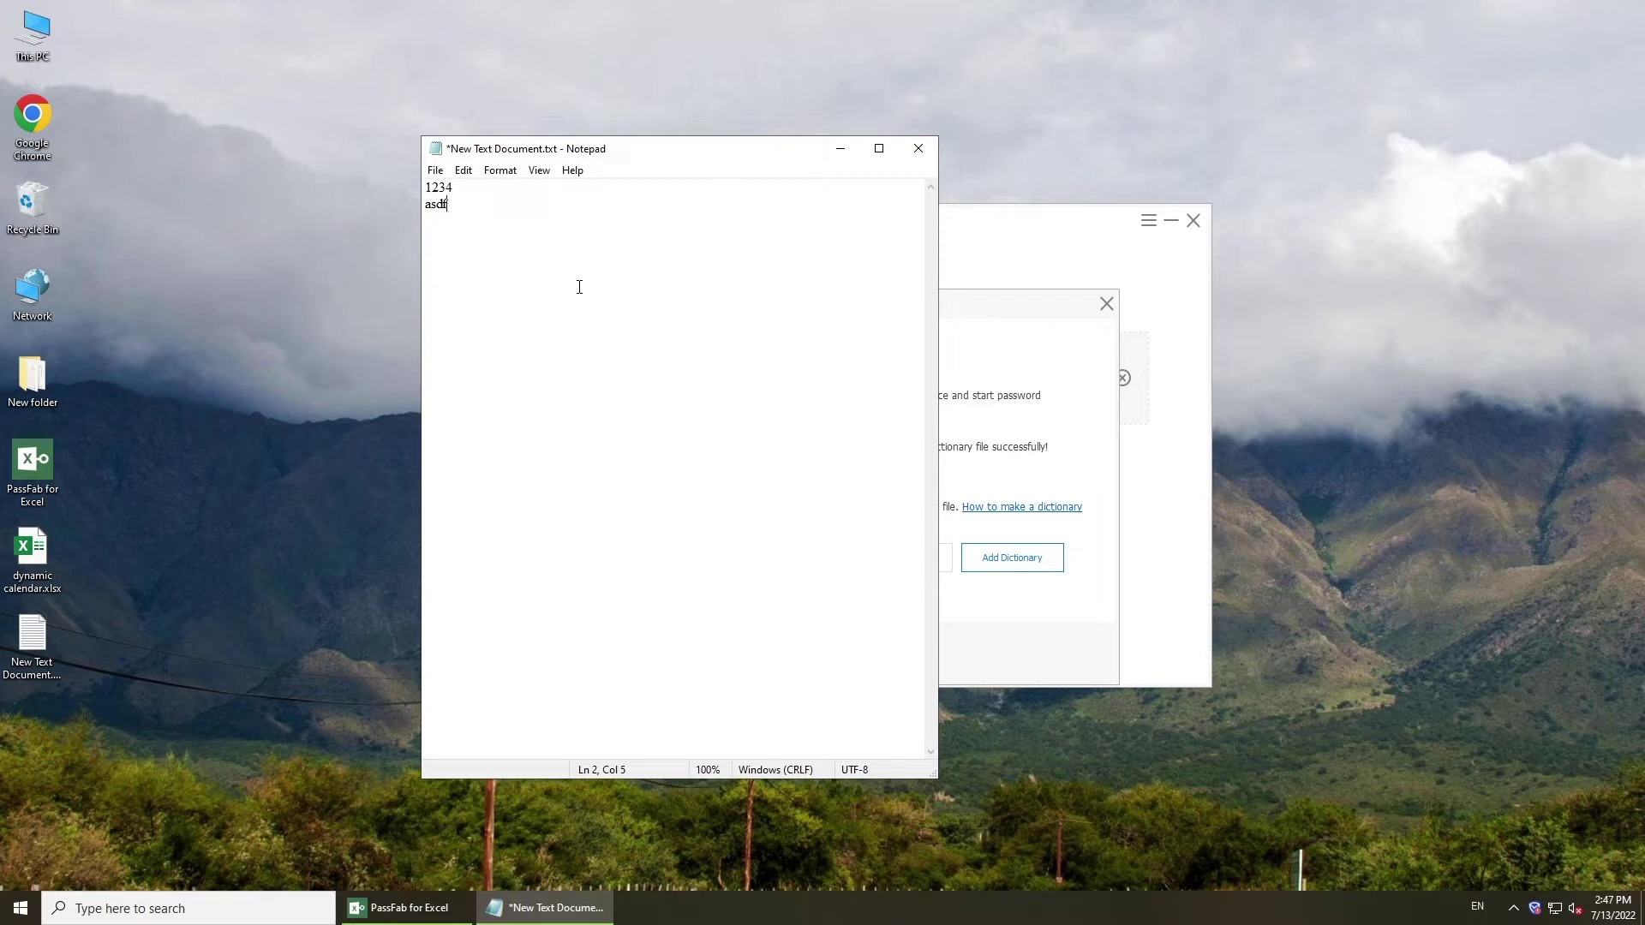
pyautogui.click(435, 170)
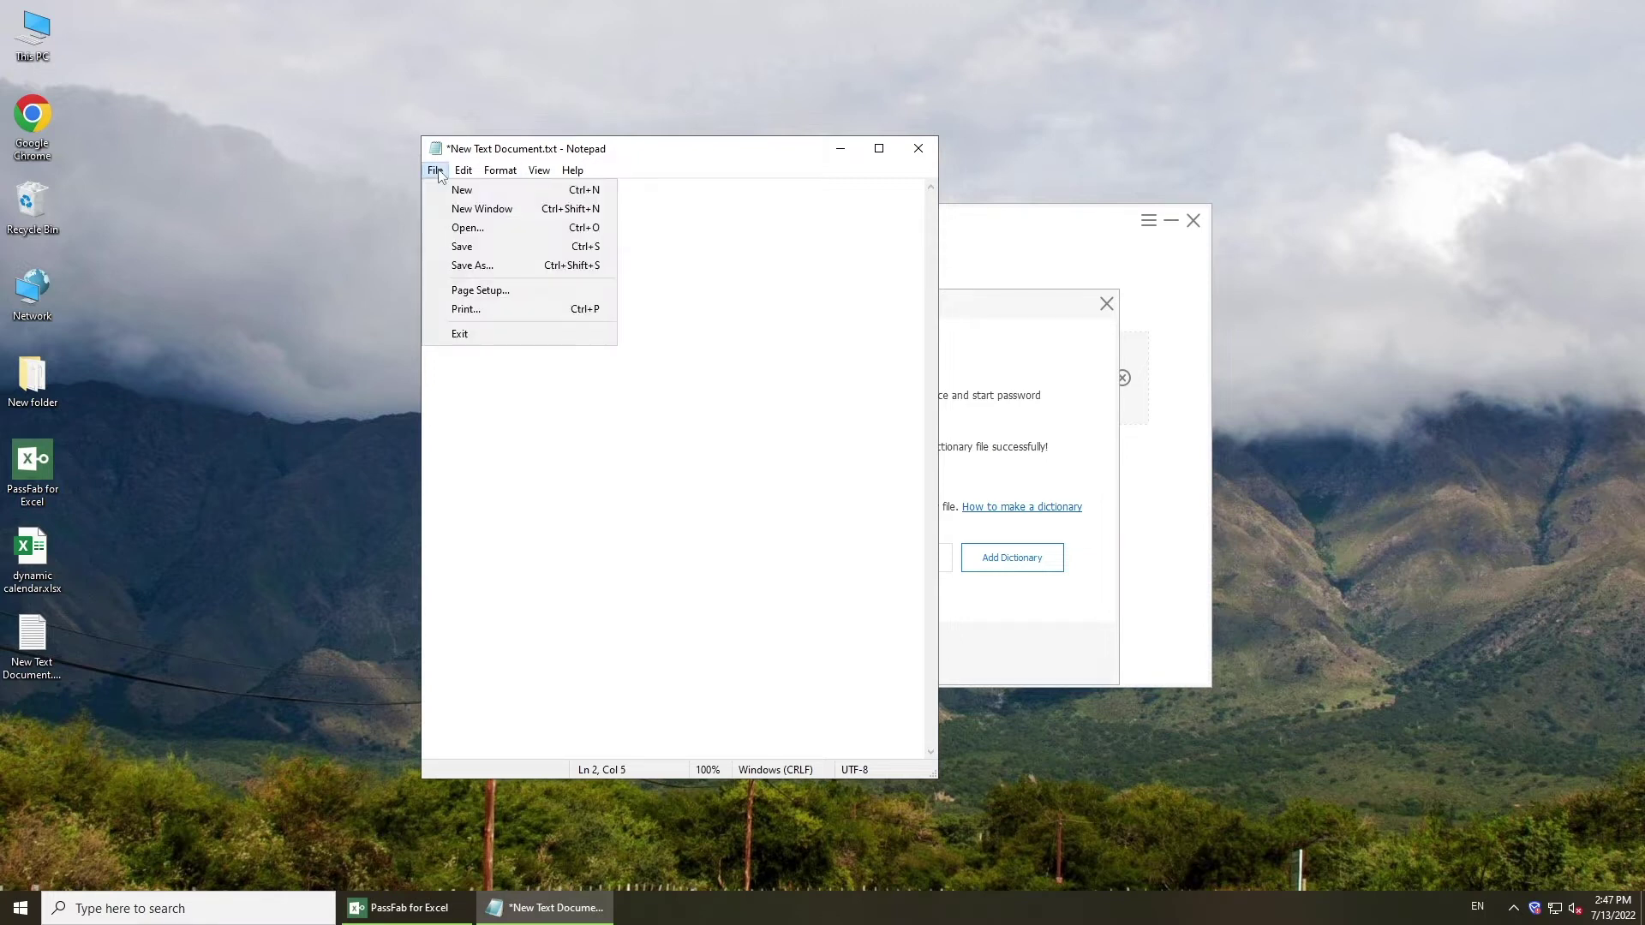
# Save the password list and add Desktop's New Text Document.txt as the custom dictionary.
pyautogui.click(459, 246)
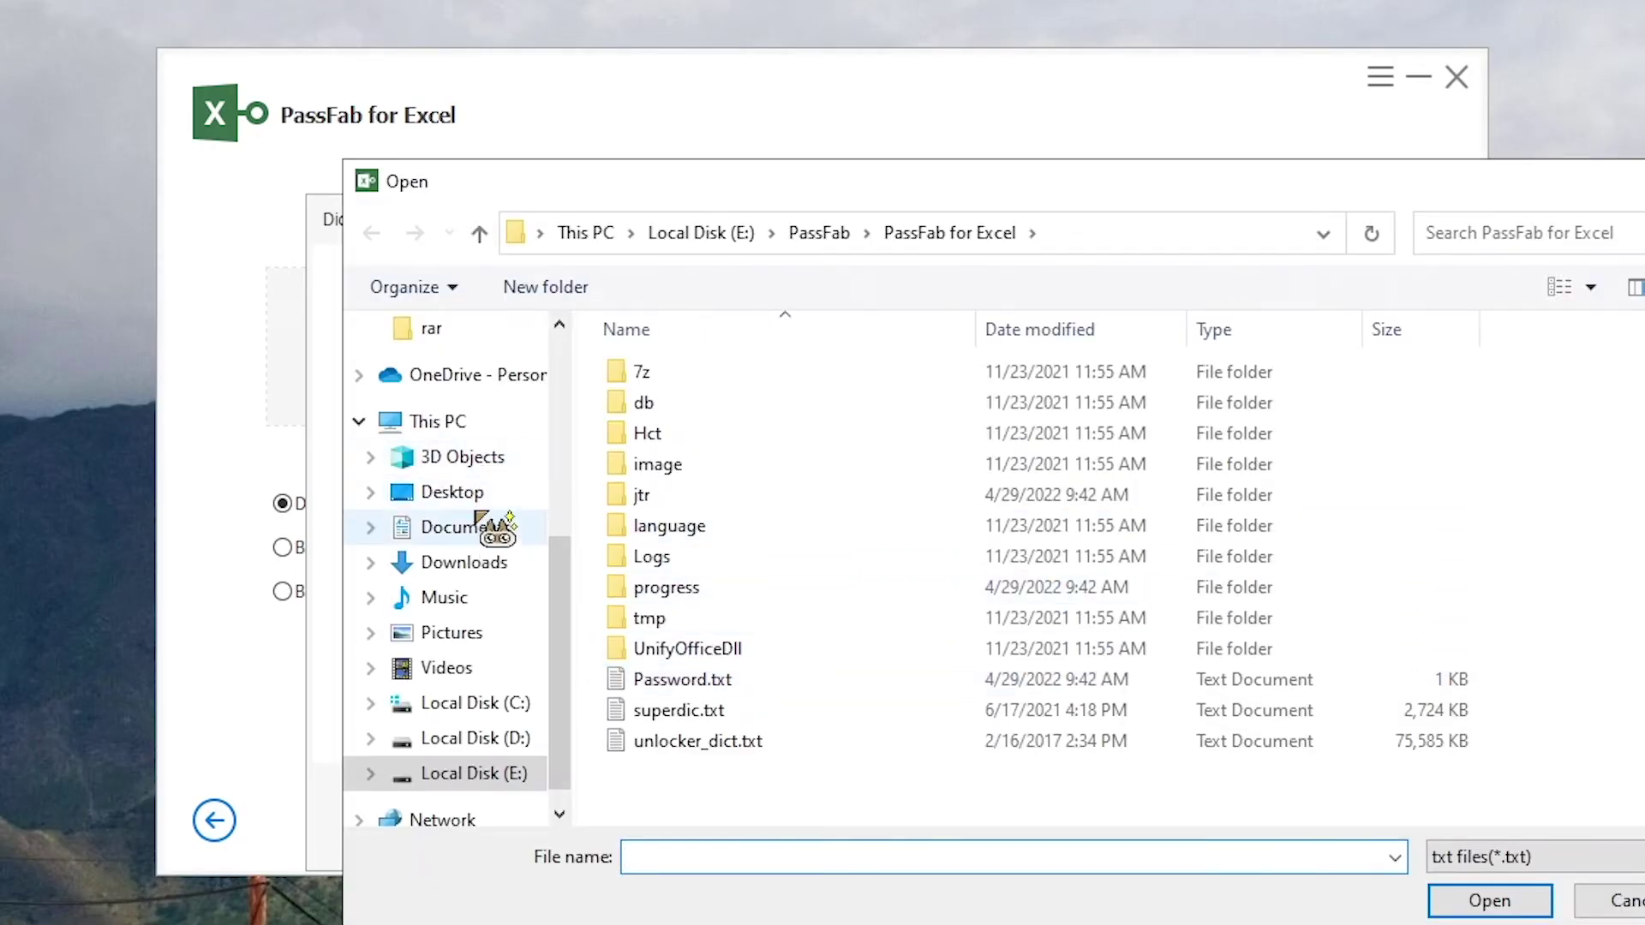
pyautogui.click(506, 495)
pyautogui.click(676, 433)
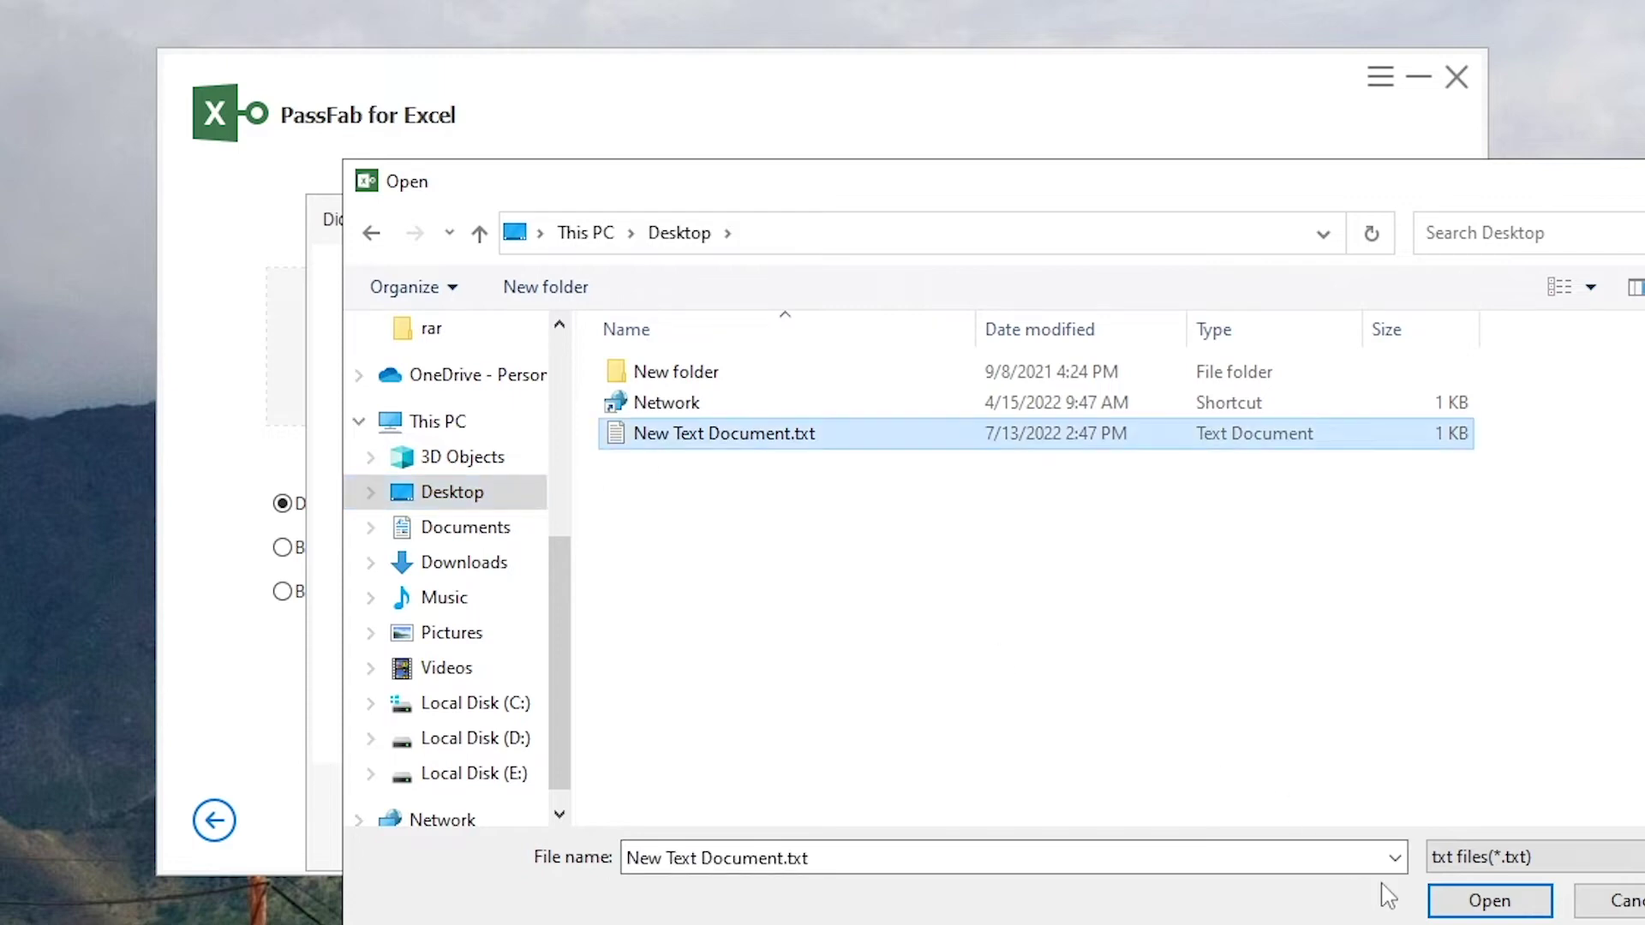
pyautogui.click(1489, 900)
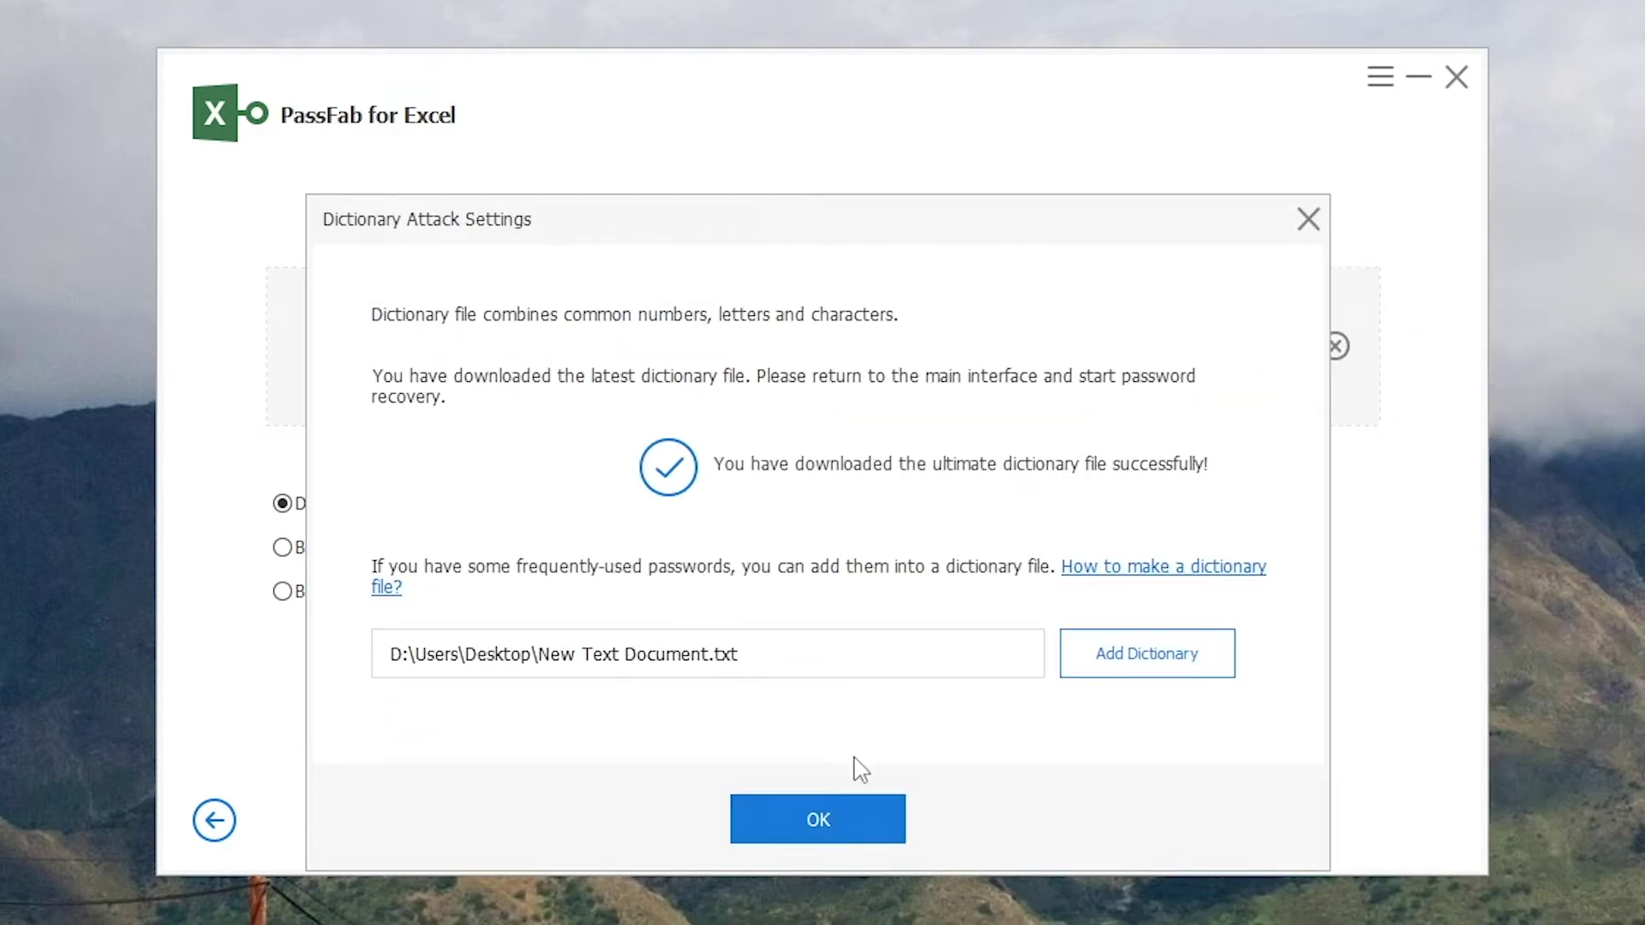
pyautogui.click(848, 824)
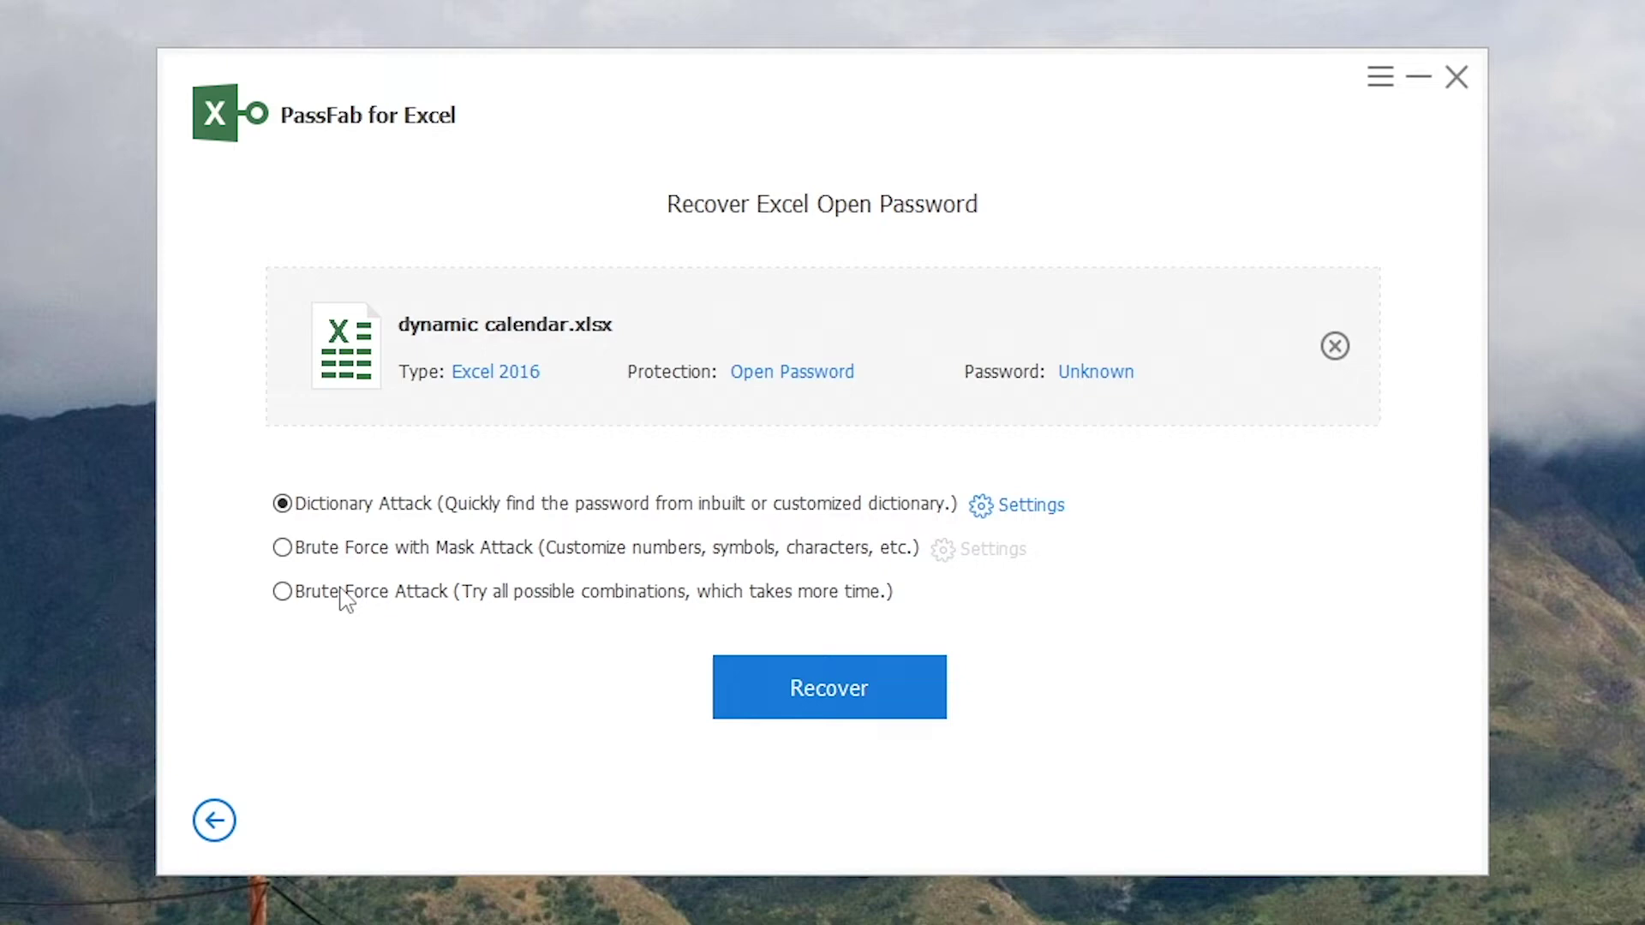
# Select Brute Force with Mask Attack, length 2–5, with lowercase, uppercase, numbers and symbols.
pyautogui.click(283, 550)
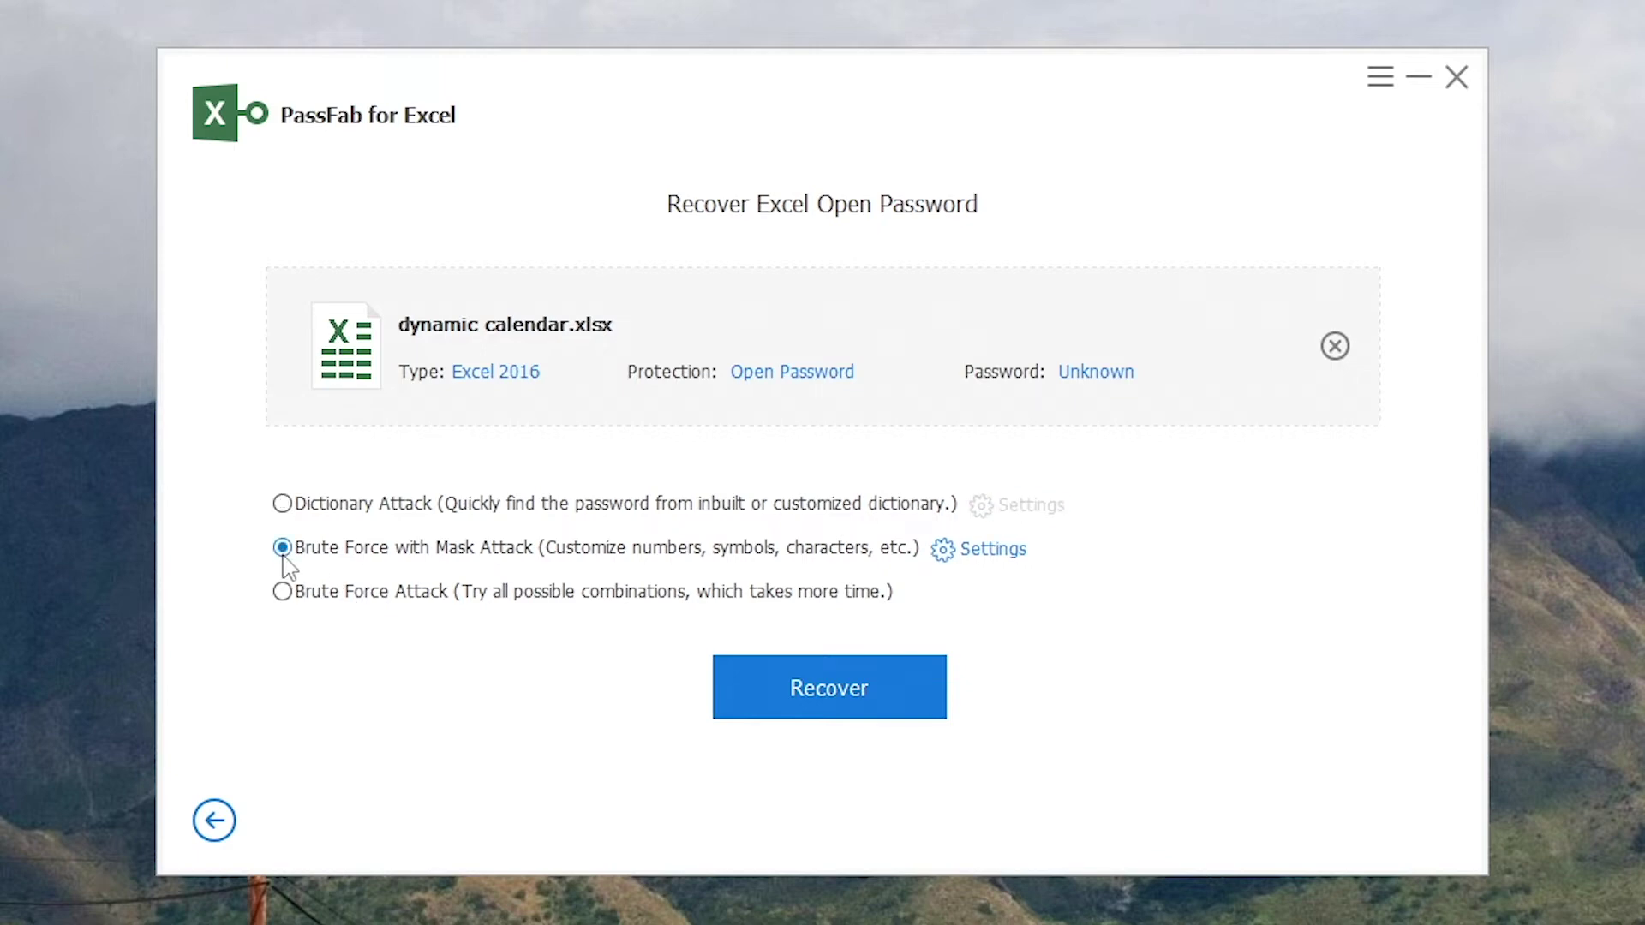
pyautogui.click(989, 555)
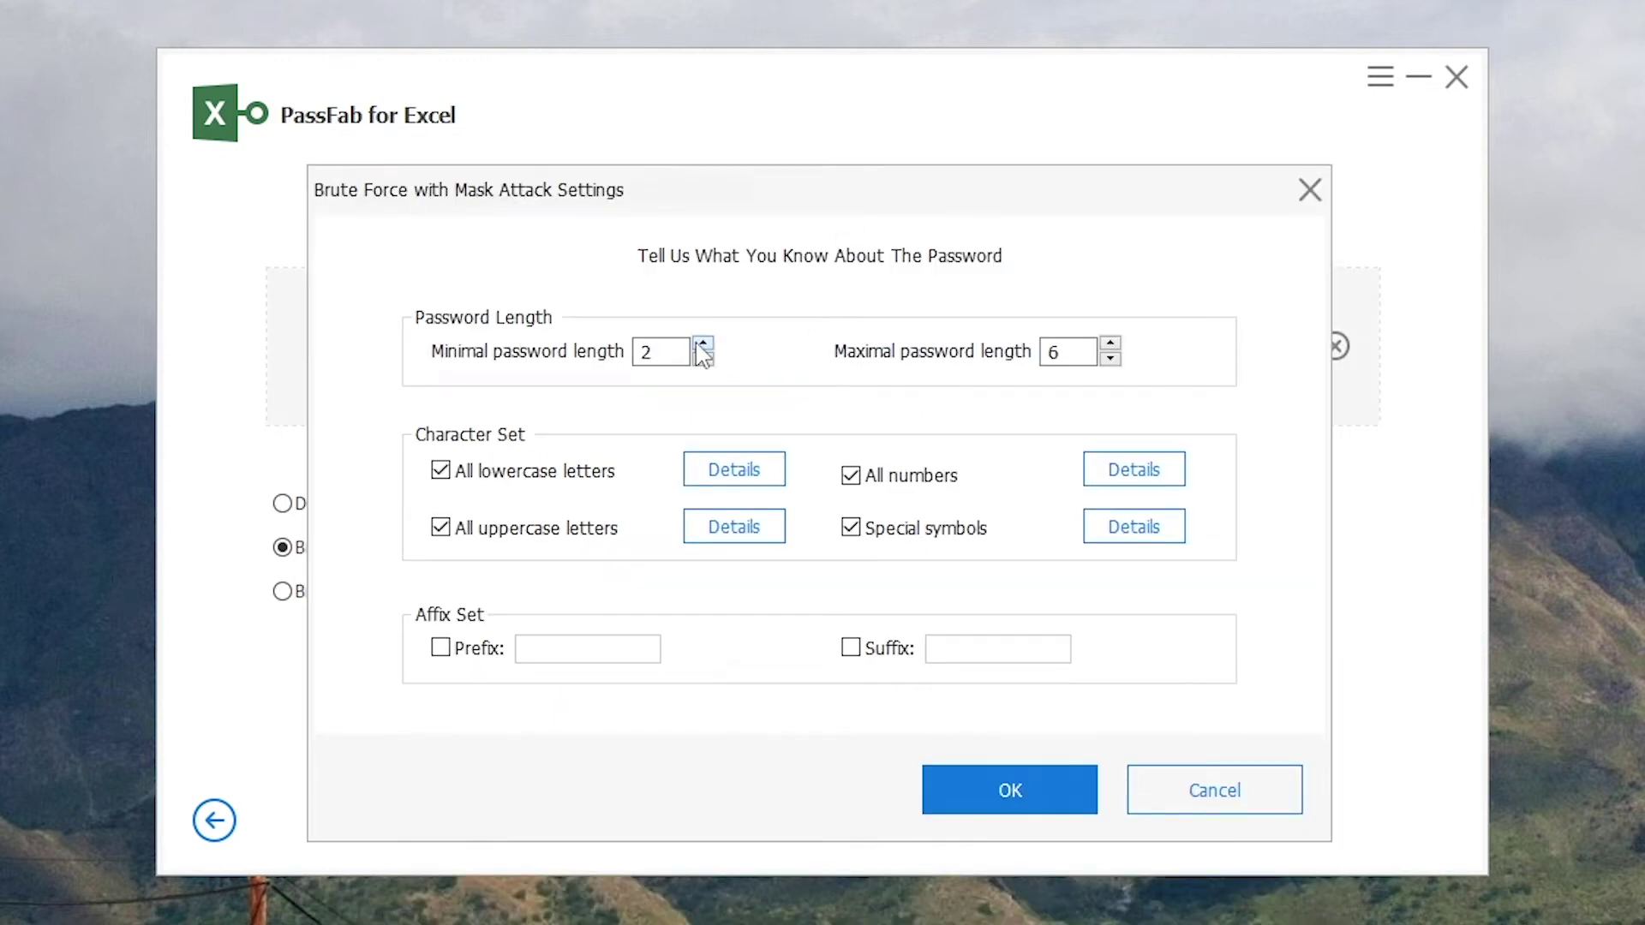
pyautogui.click(1111, 358)
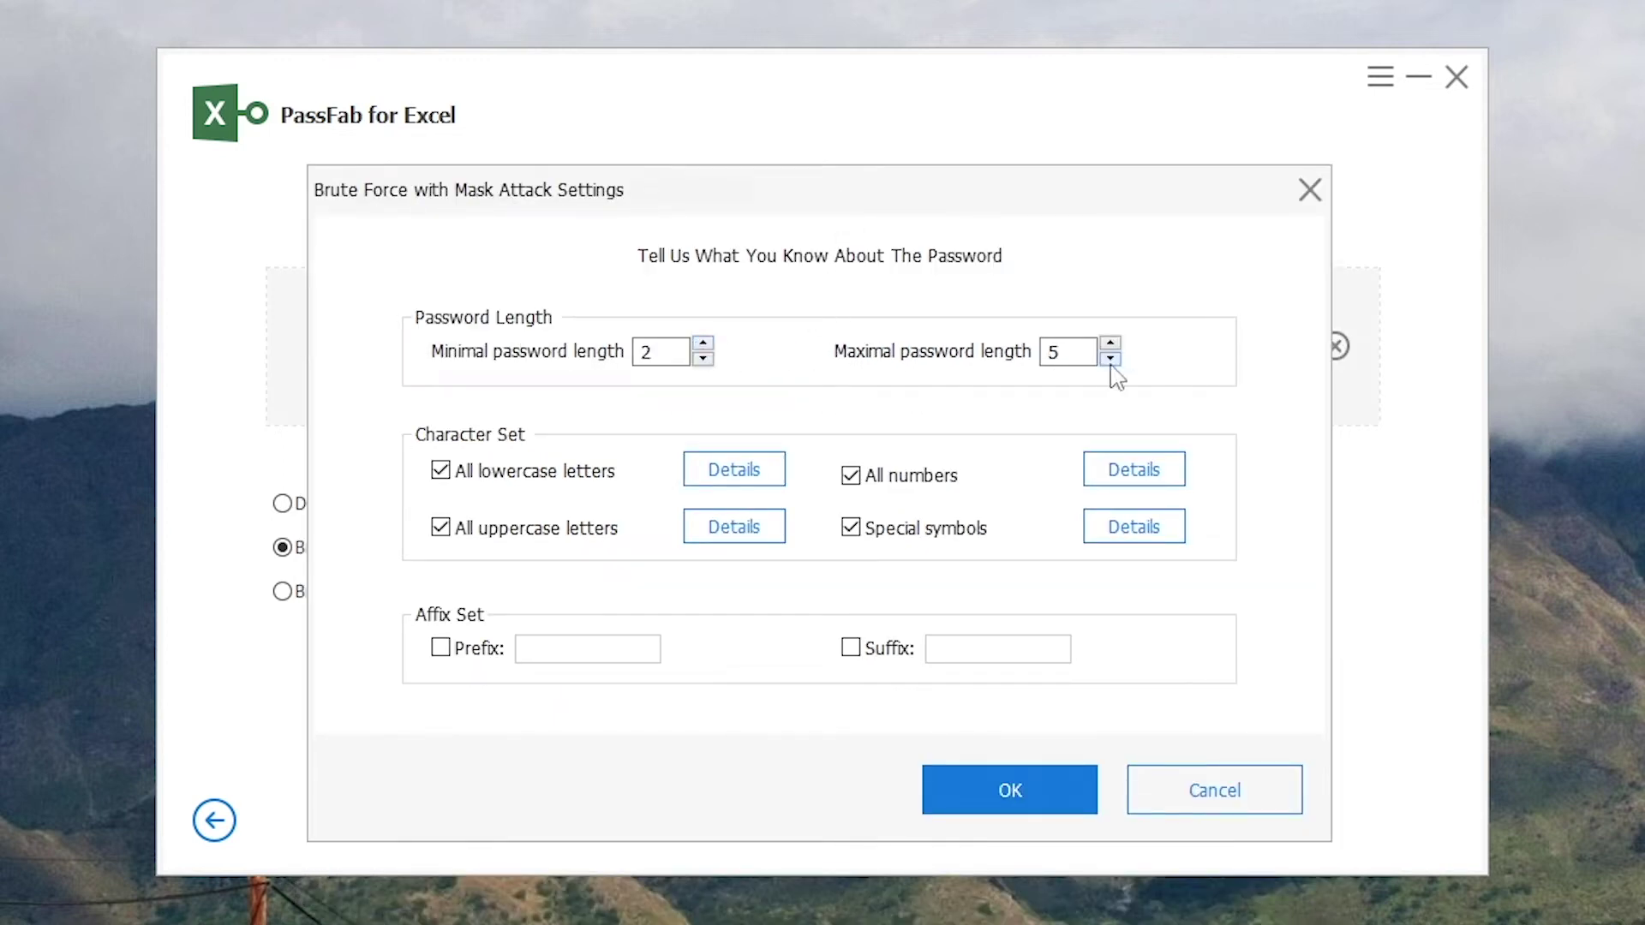
pyautogui.click(750, 478)
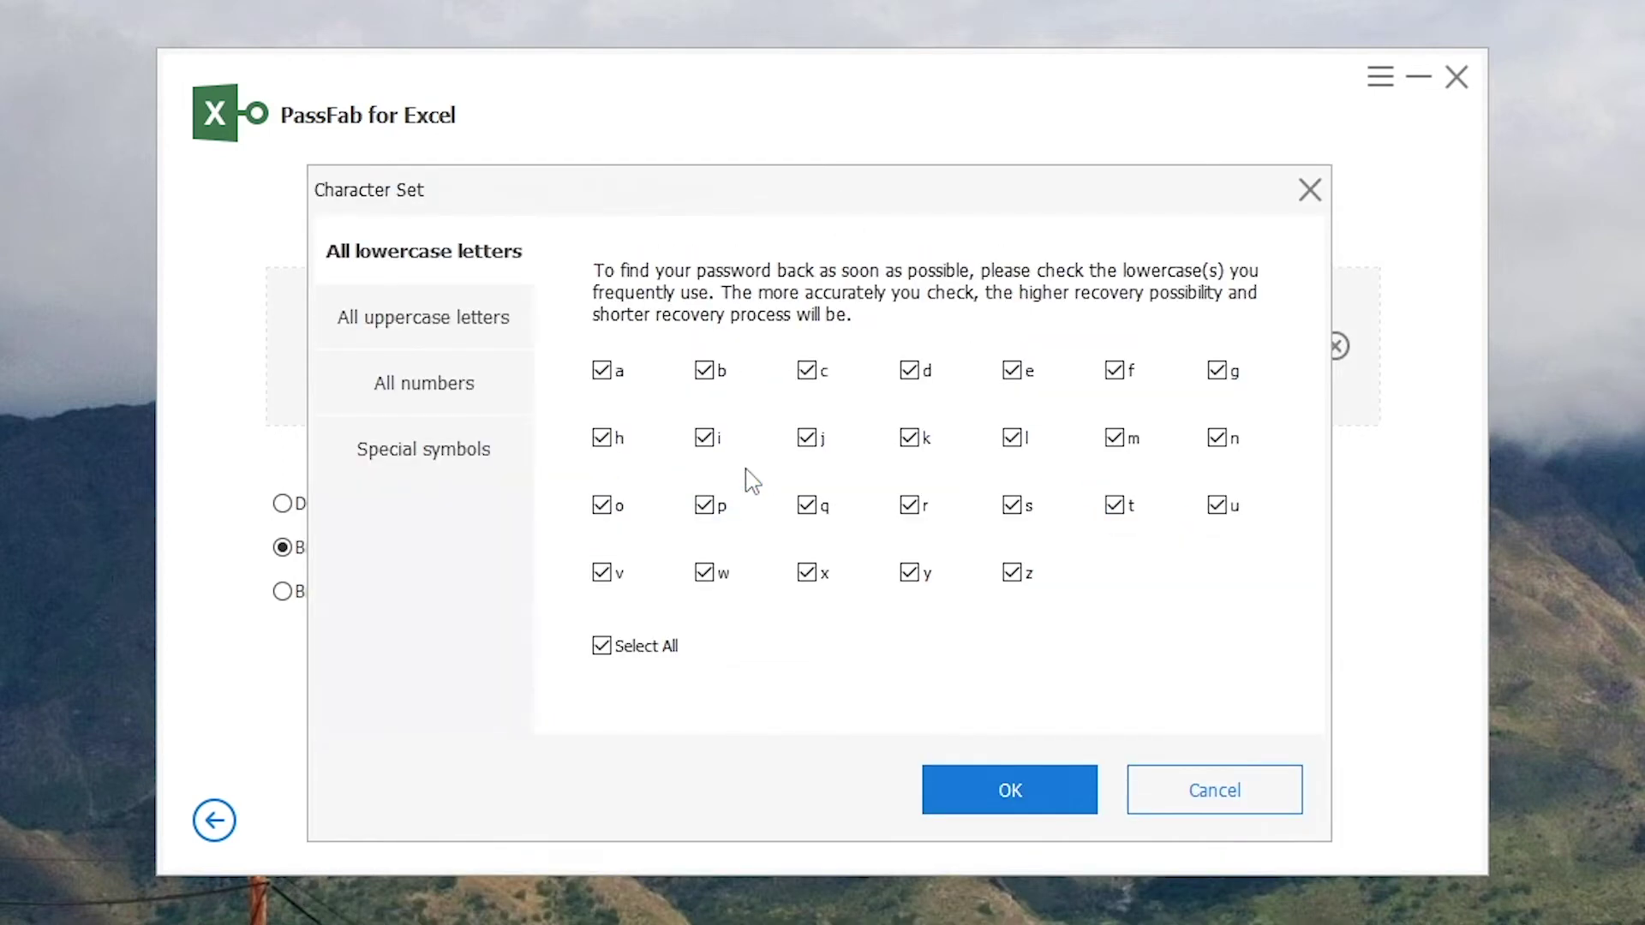
pyautogui.click(480, 344)
pyautogui.click(493, 395)
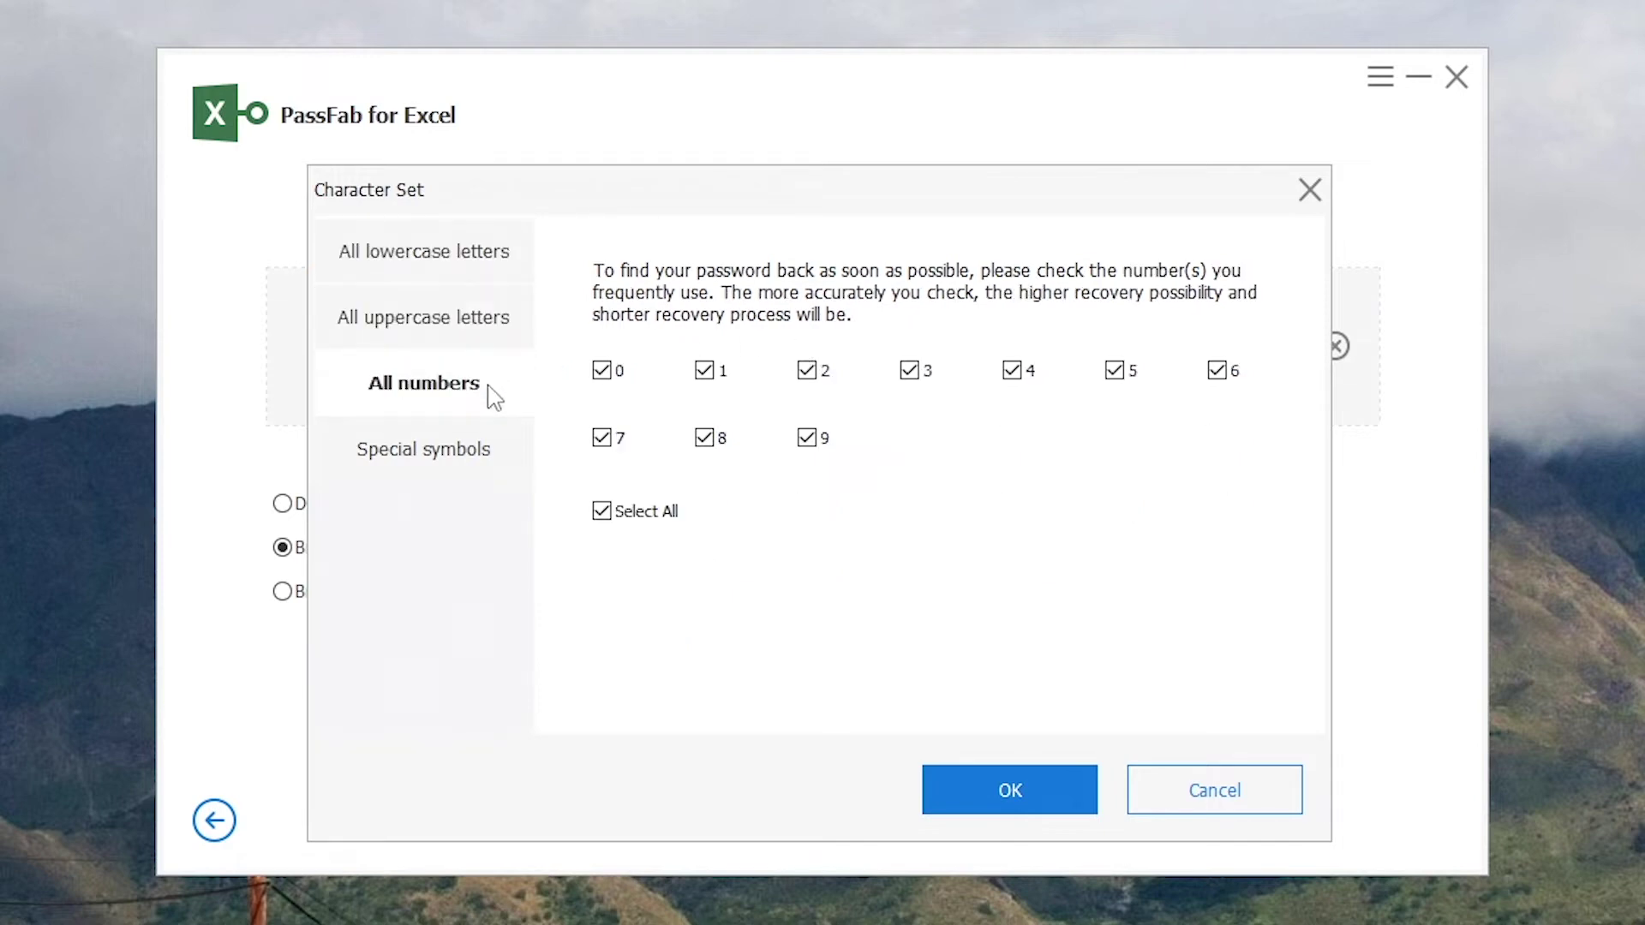
pyautogui.click(488, 456)
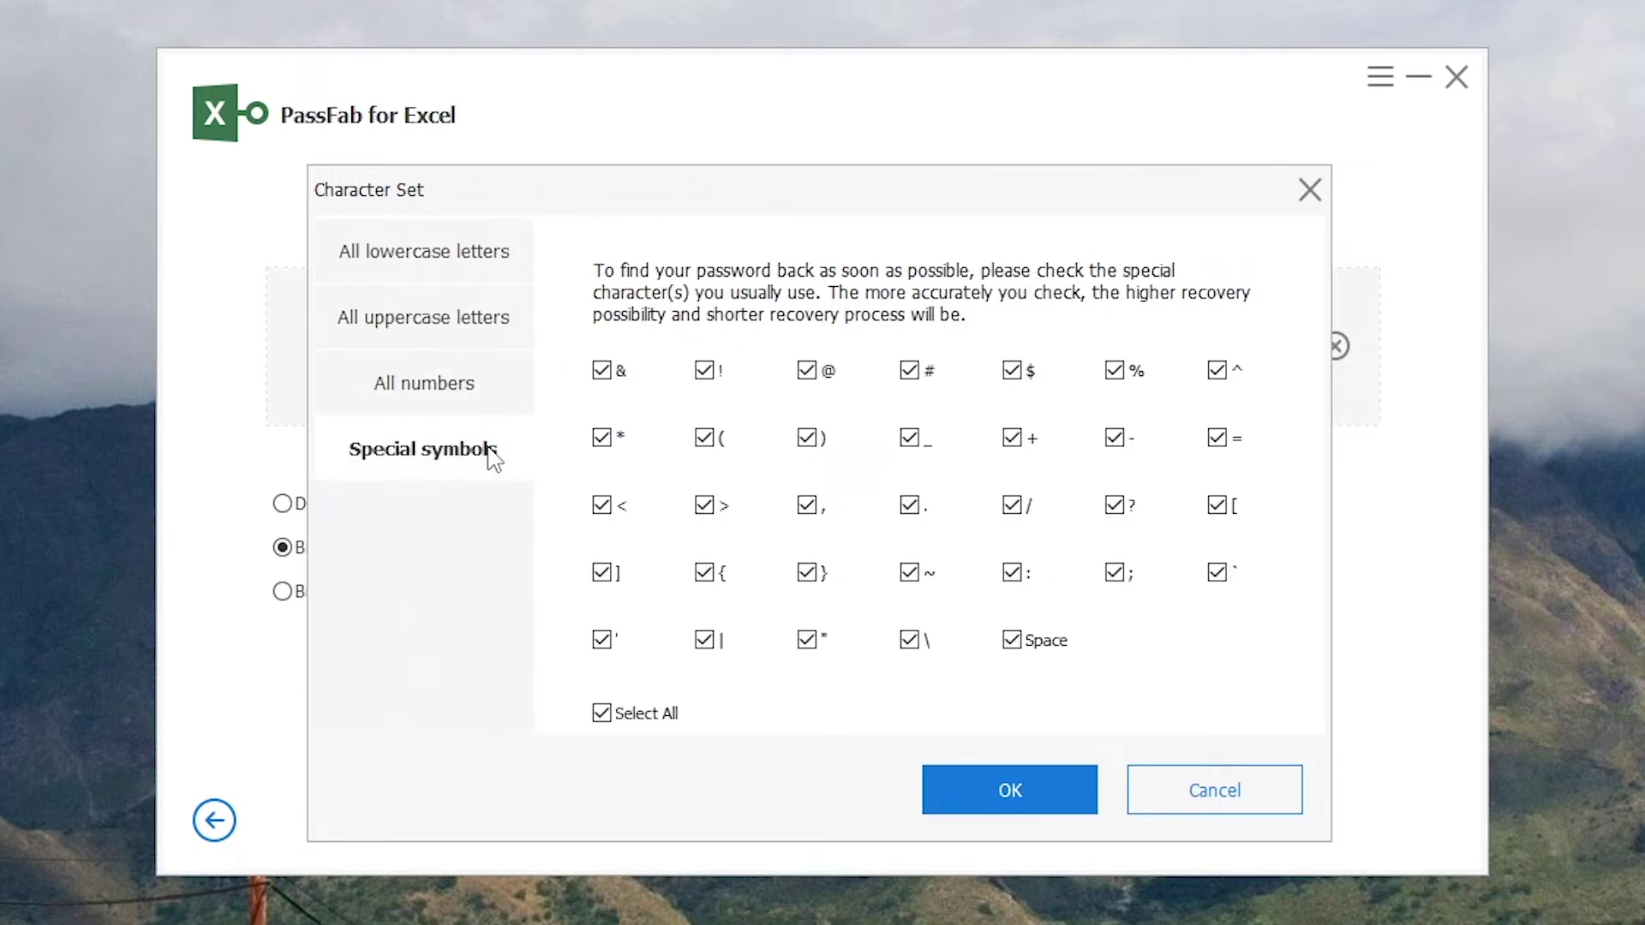
pyautogui.click(1011, 797)
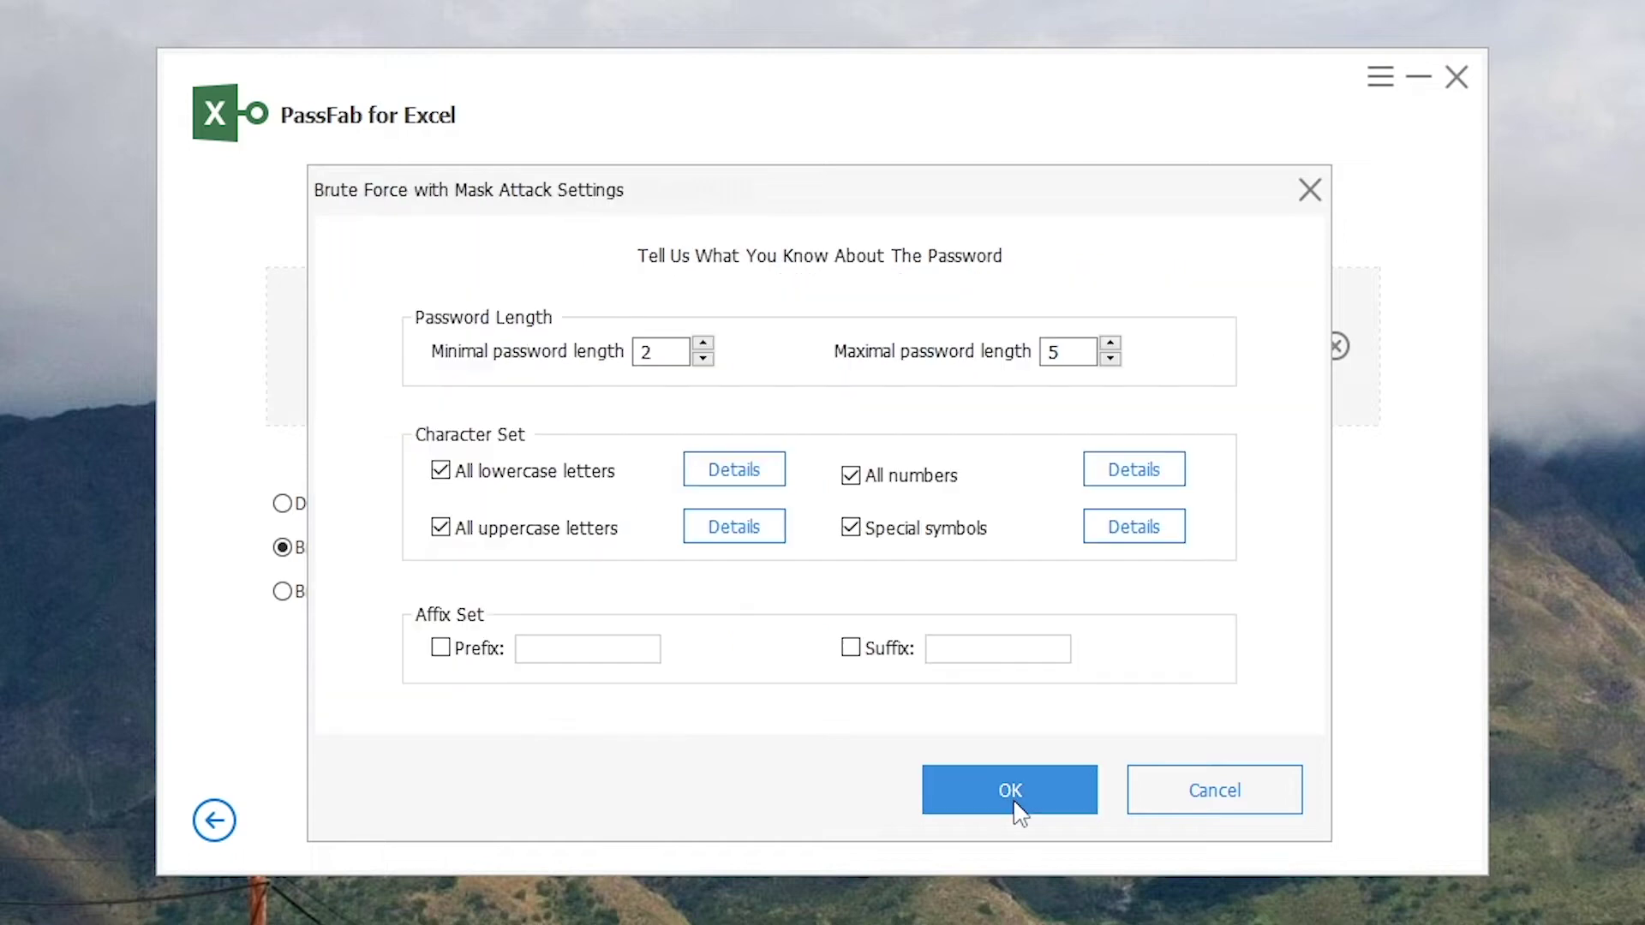
# Enable the Prefix and Suffix options and apply the mask attack settings.
pyautogui.click(440, 649)
pyautogui.click(850, 648)
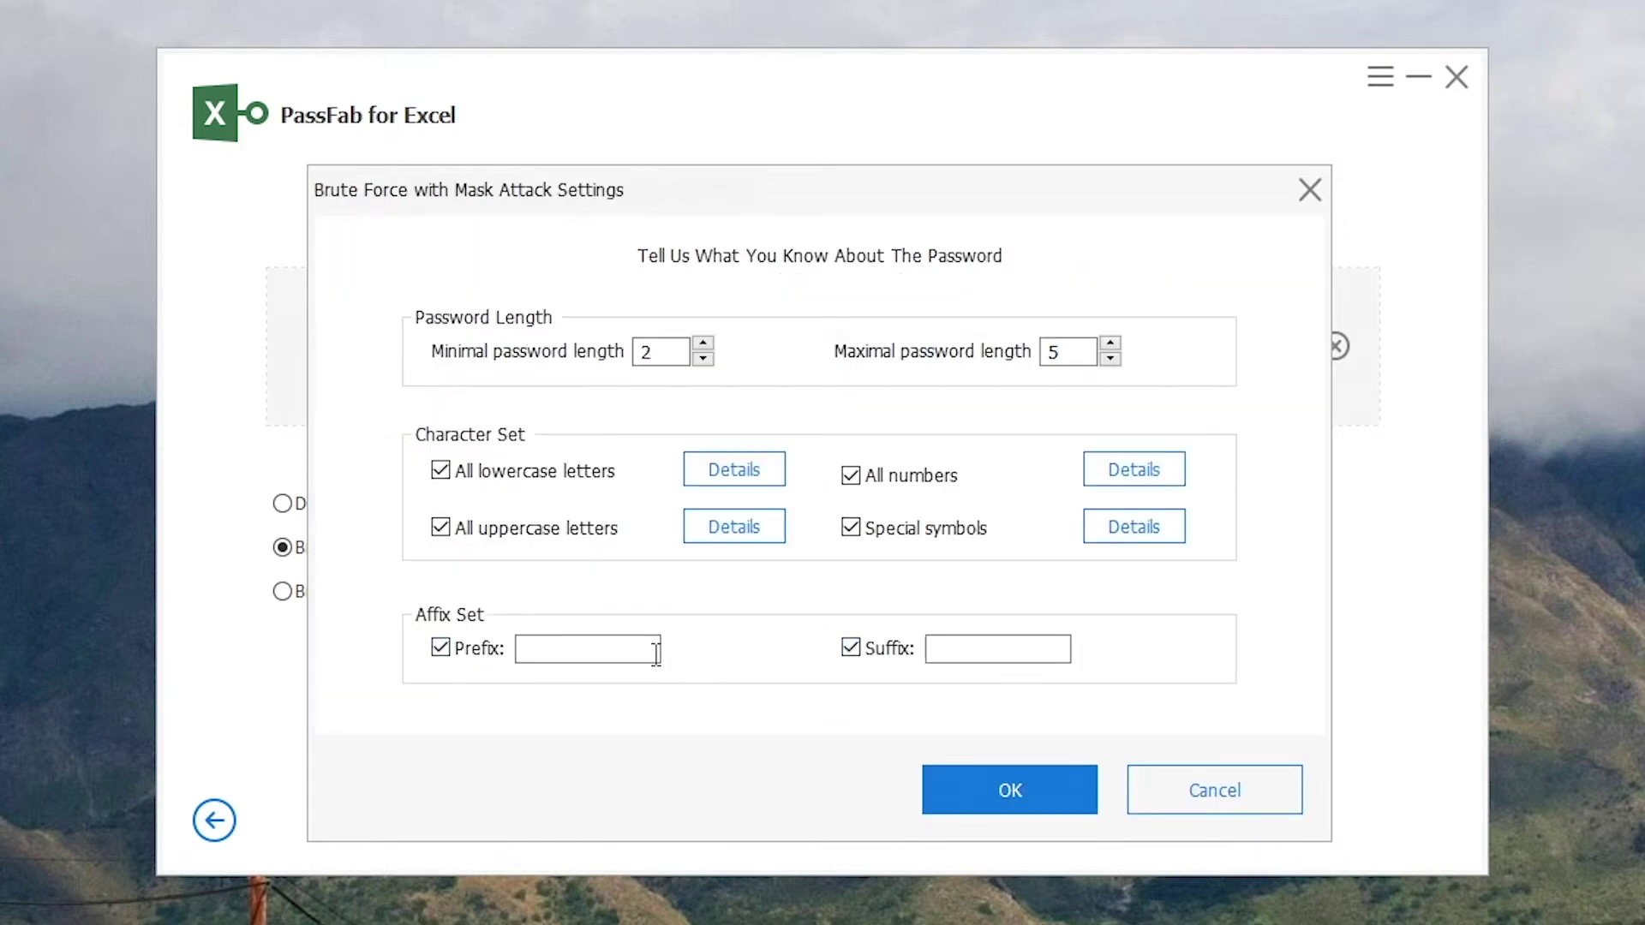
pyautogui.click(651, 651)
pyautogui.click(997, 649)
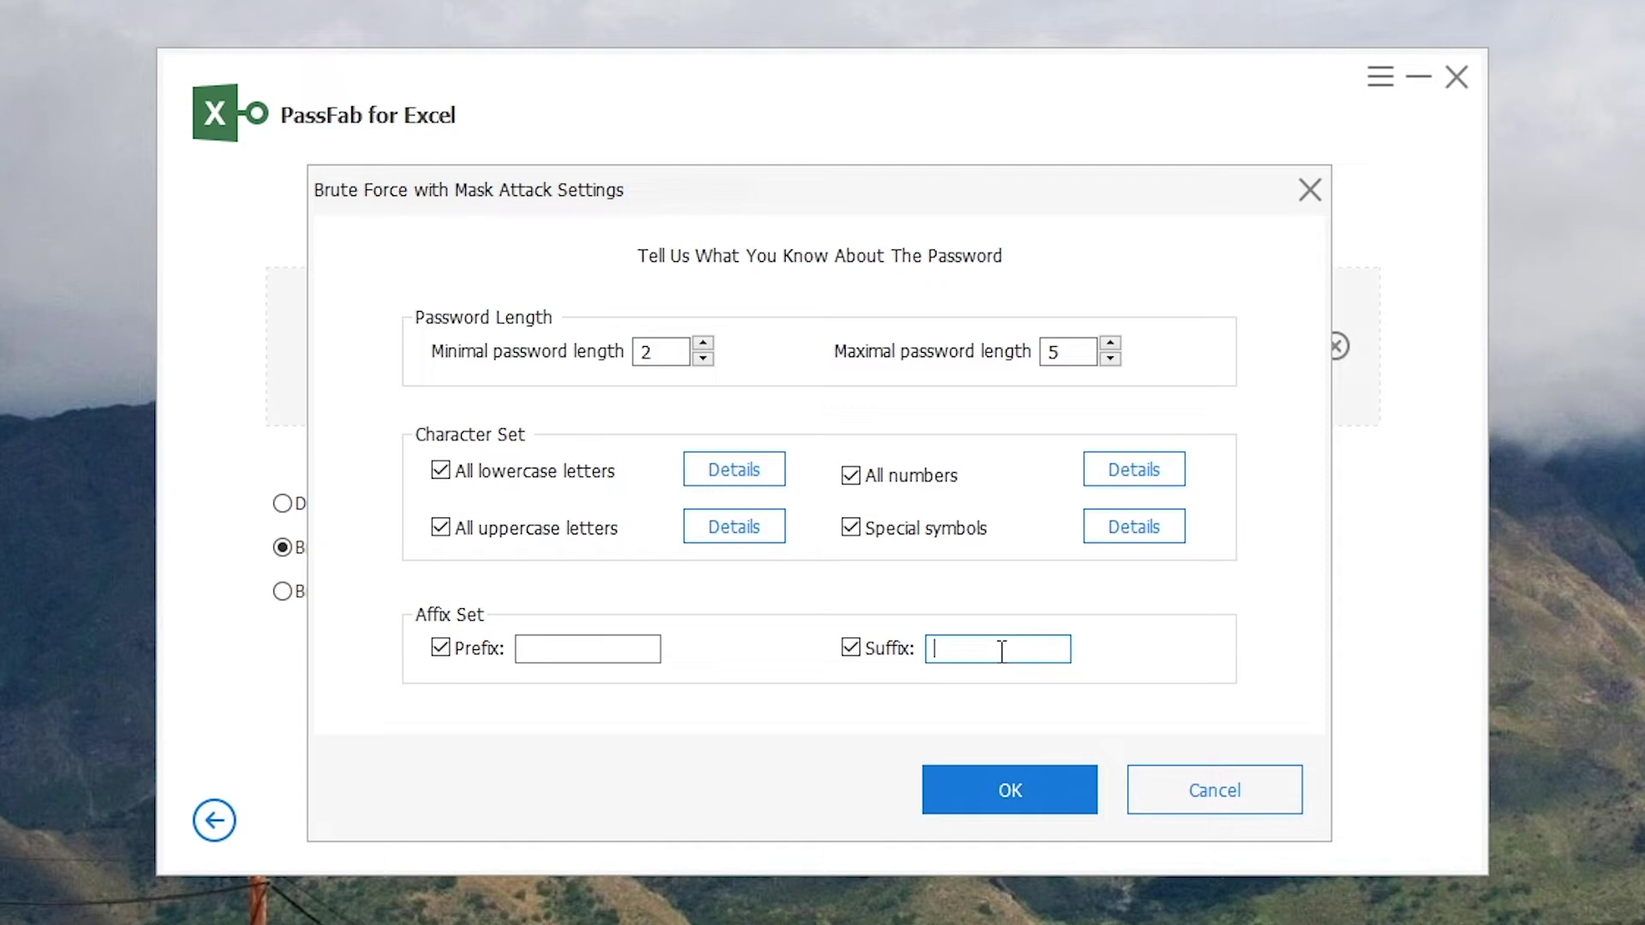
pyautogui.click(1221, 805)
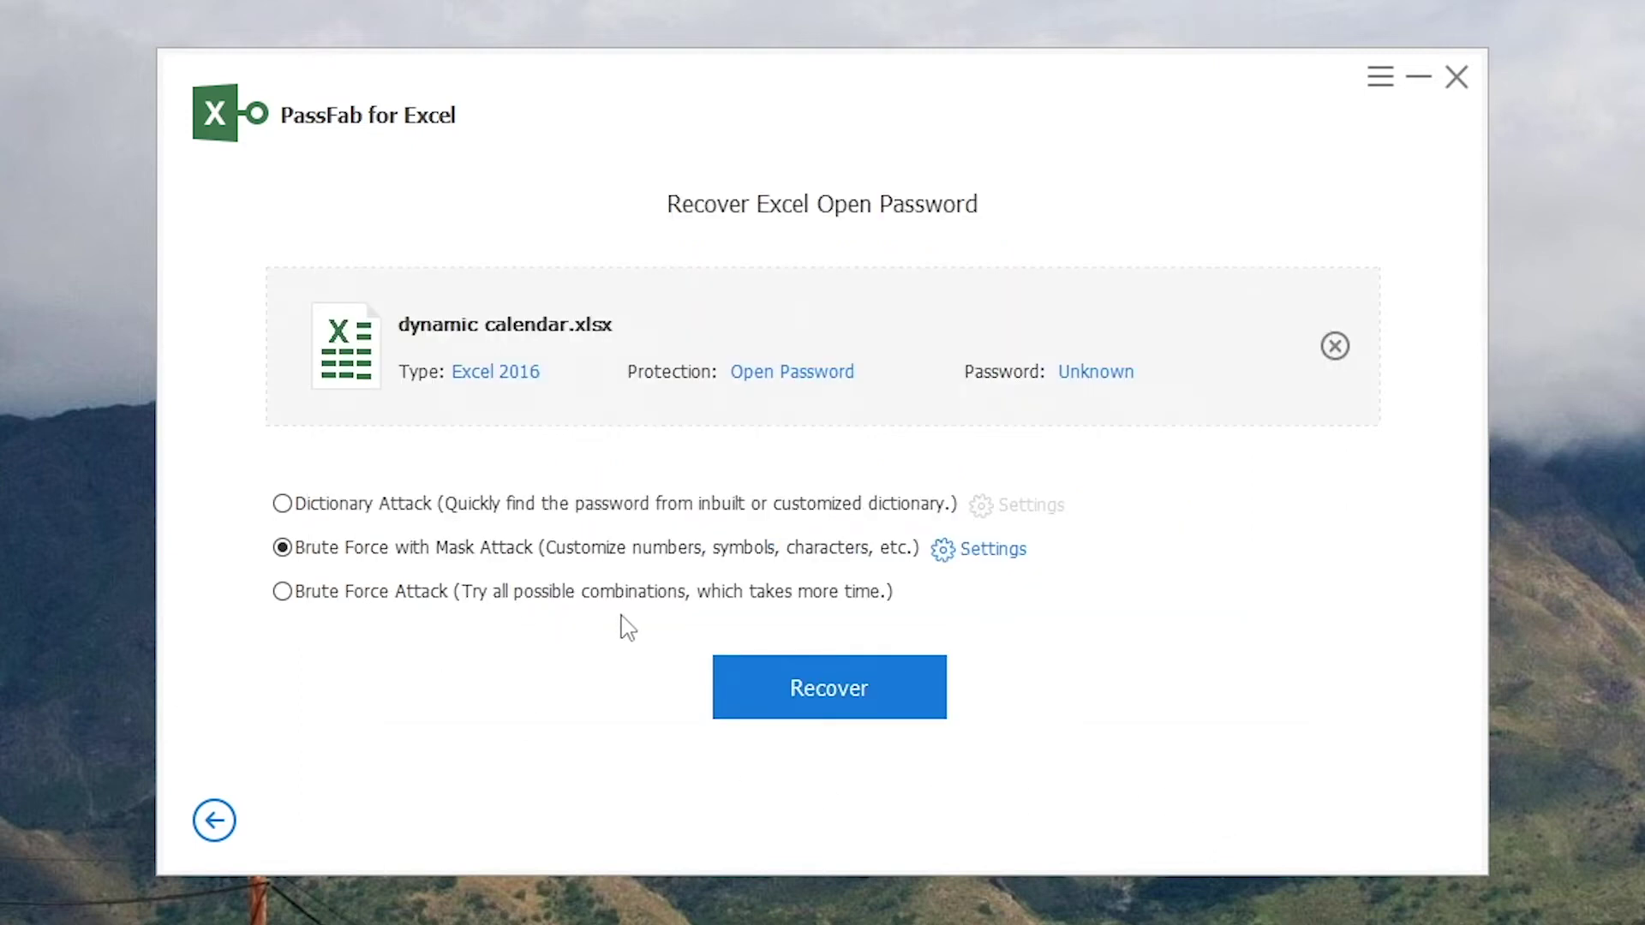
# Run Brute Force Attack to recover password 0789, then reopen dynamic calendar.xlsx.
pyautogui.click(283, 600)
pyautogui.click(802, 676)
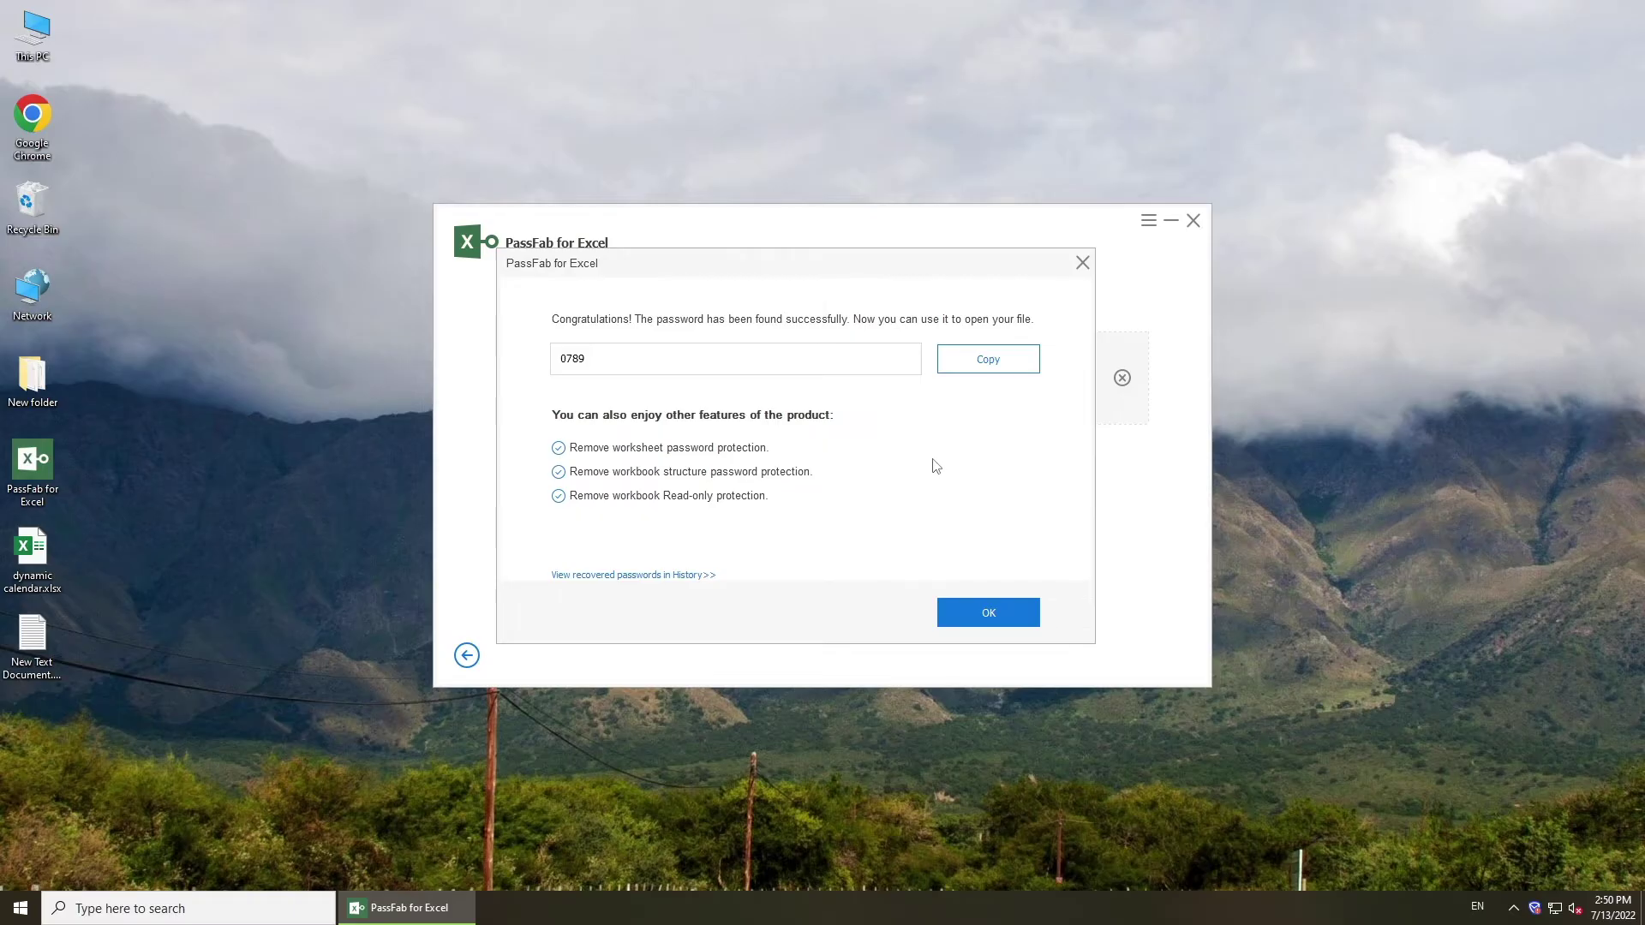
pyautogui.doubleClick(44, 566)
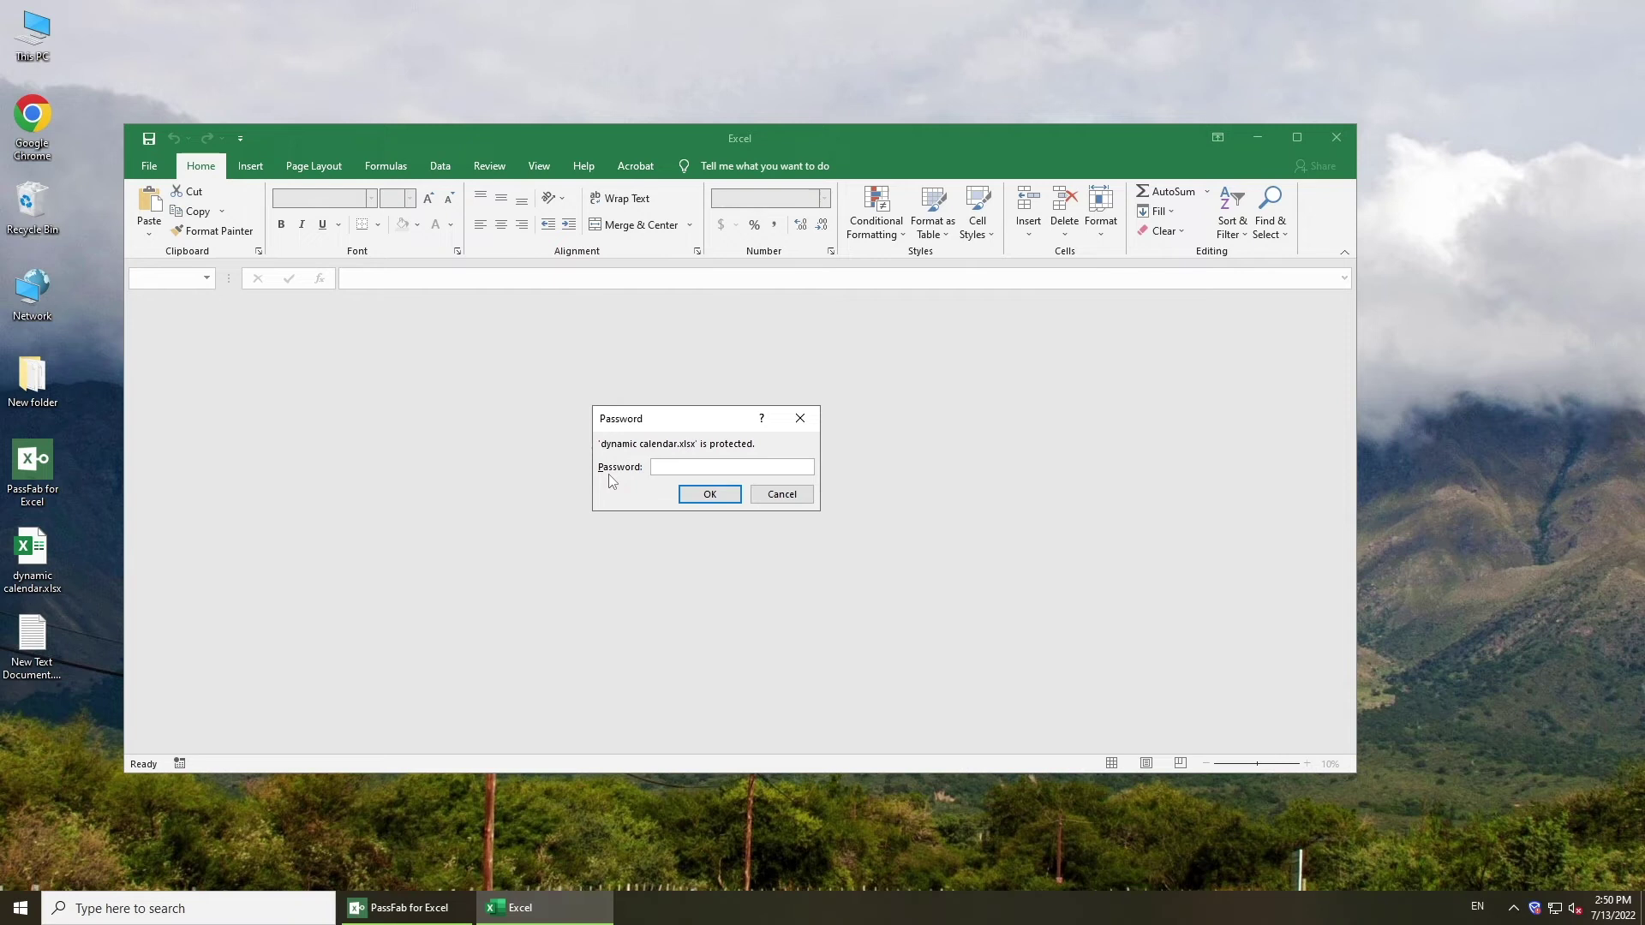
pyautogui.rightClick(663, 467)
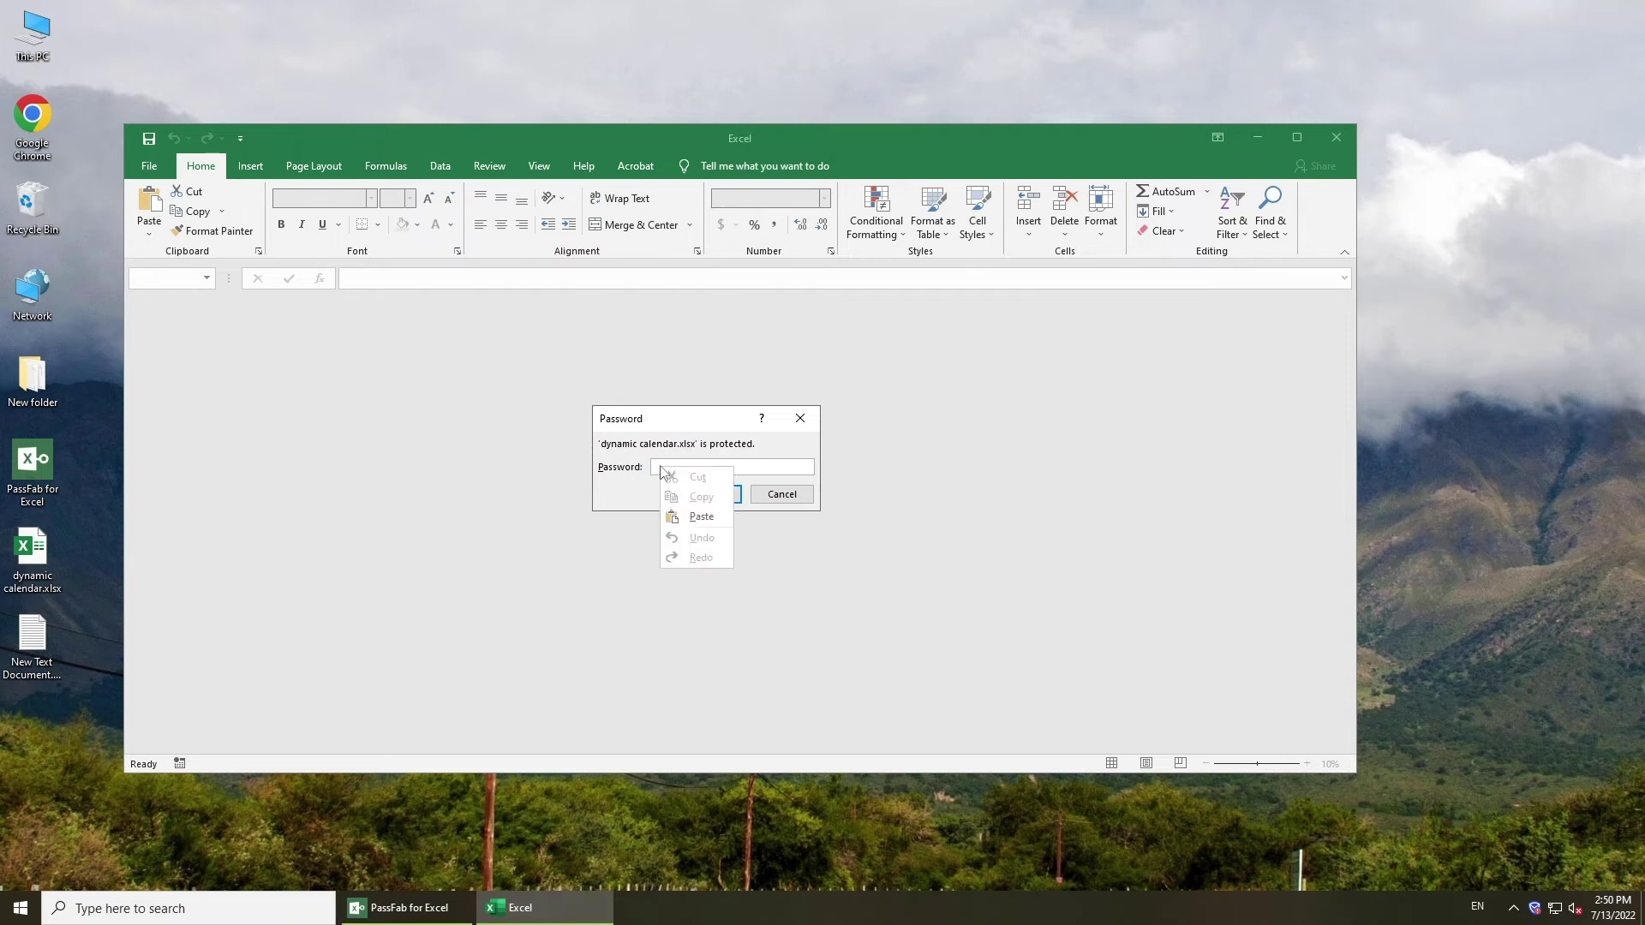
pyautogui.click(699, 516)
pyautogui.click(733, 502)
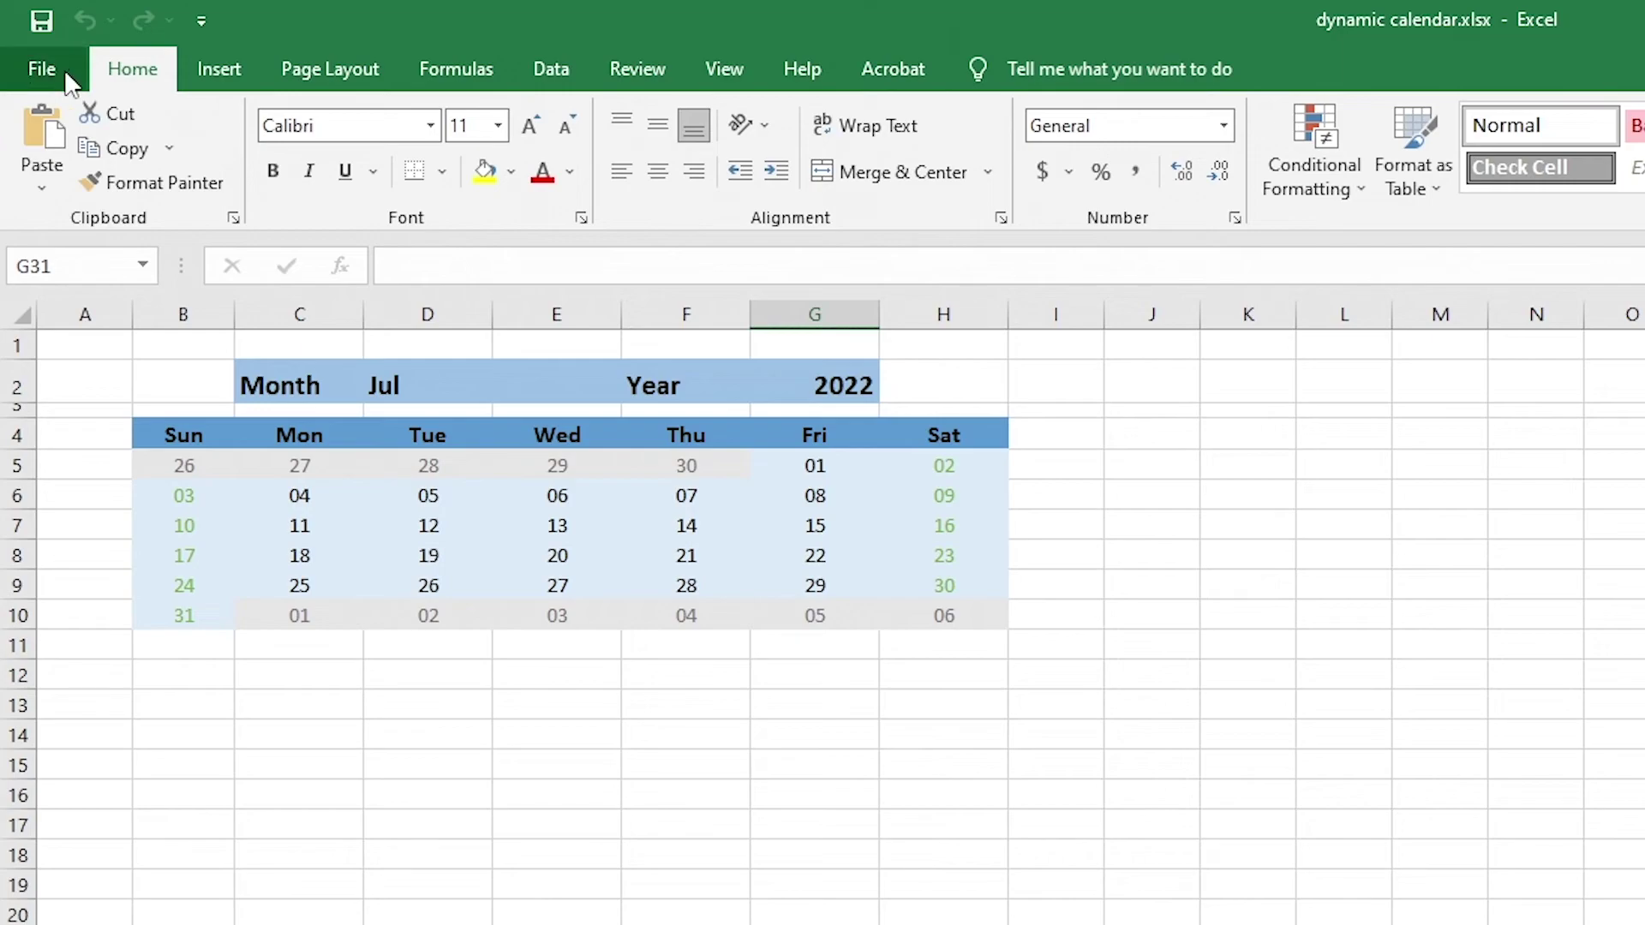
# Clear the password under Protect Workbook > Encrypt with Password to remove it.
pyautogui.click(43, 70)
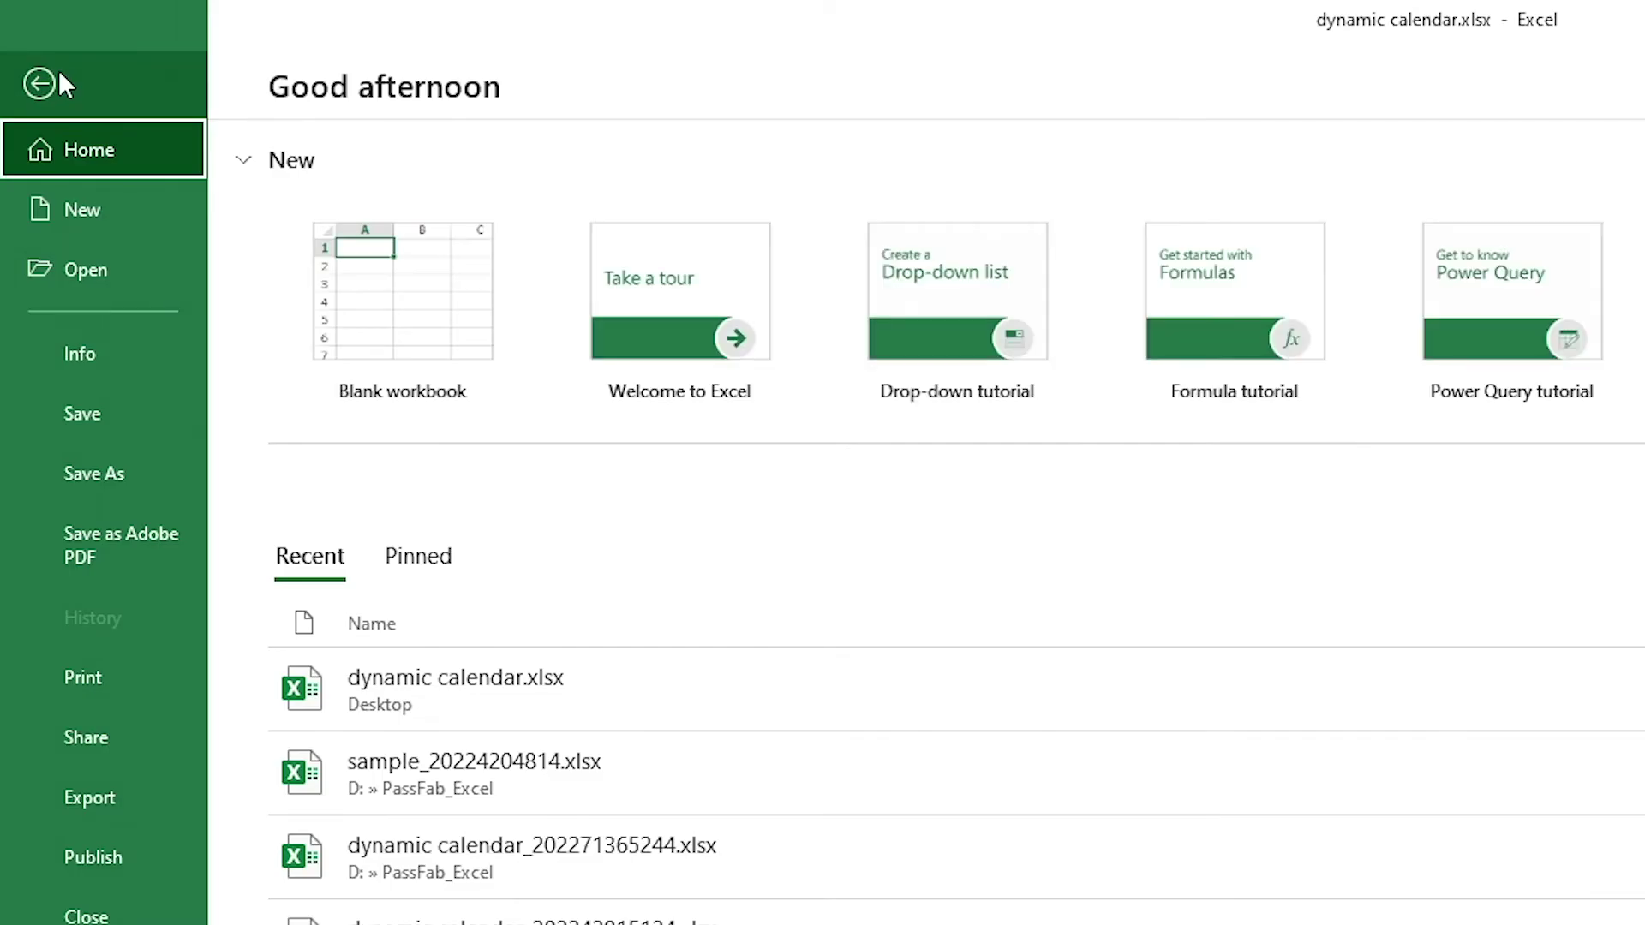
pyautogui.click(132, 361)
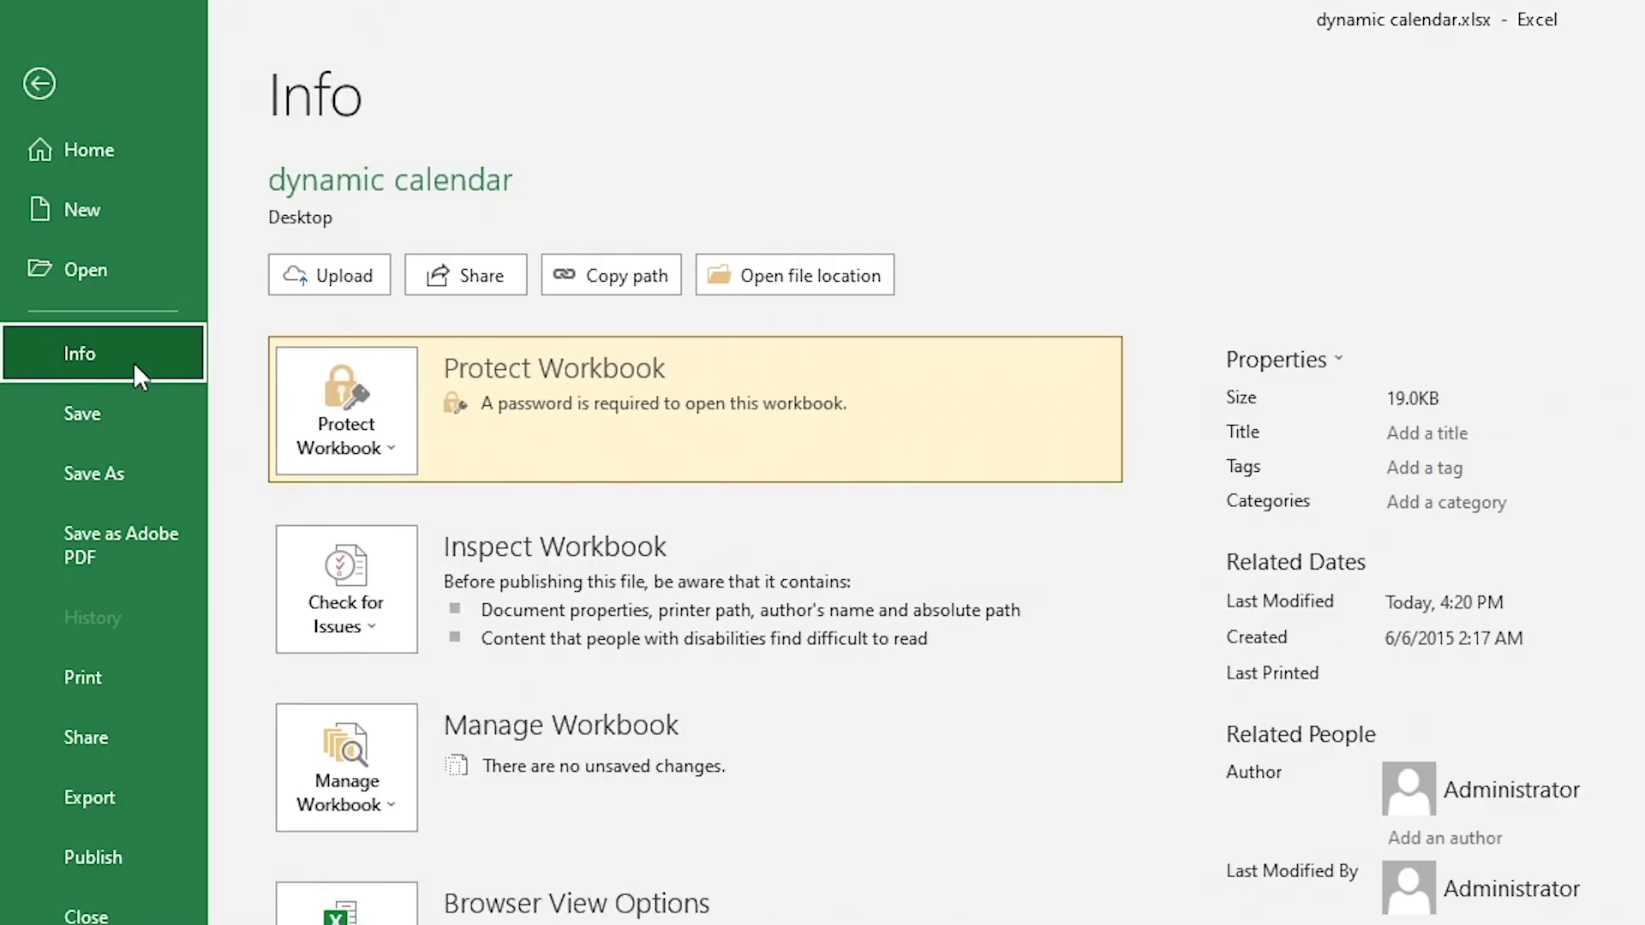
pyautogui.click(358, 455)
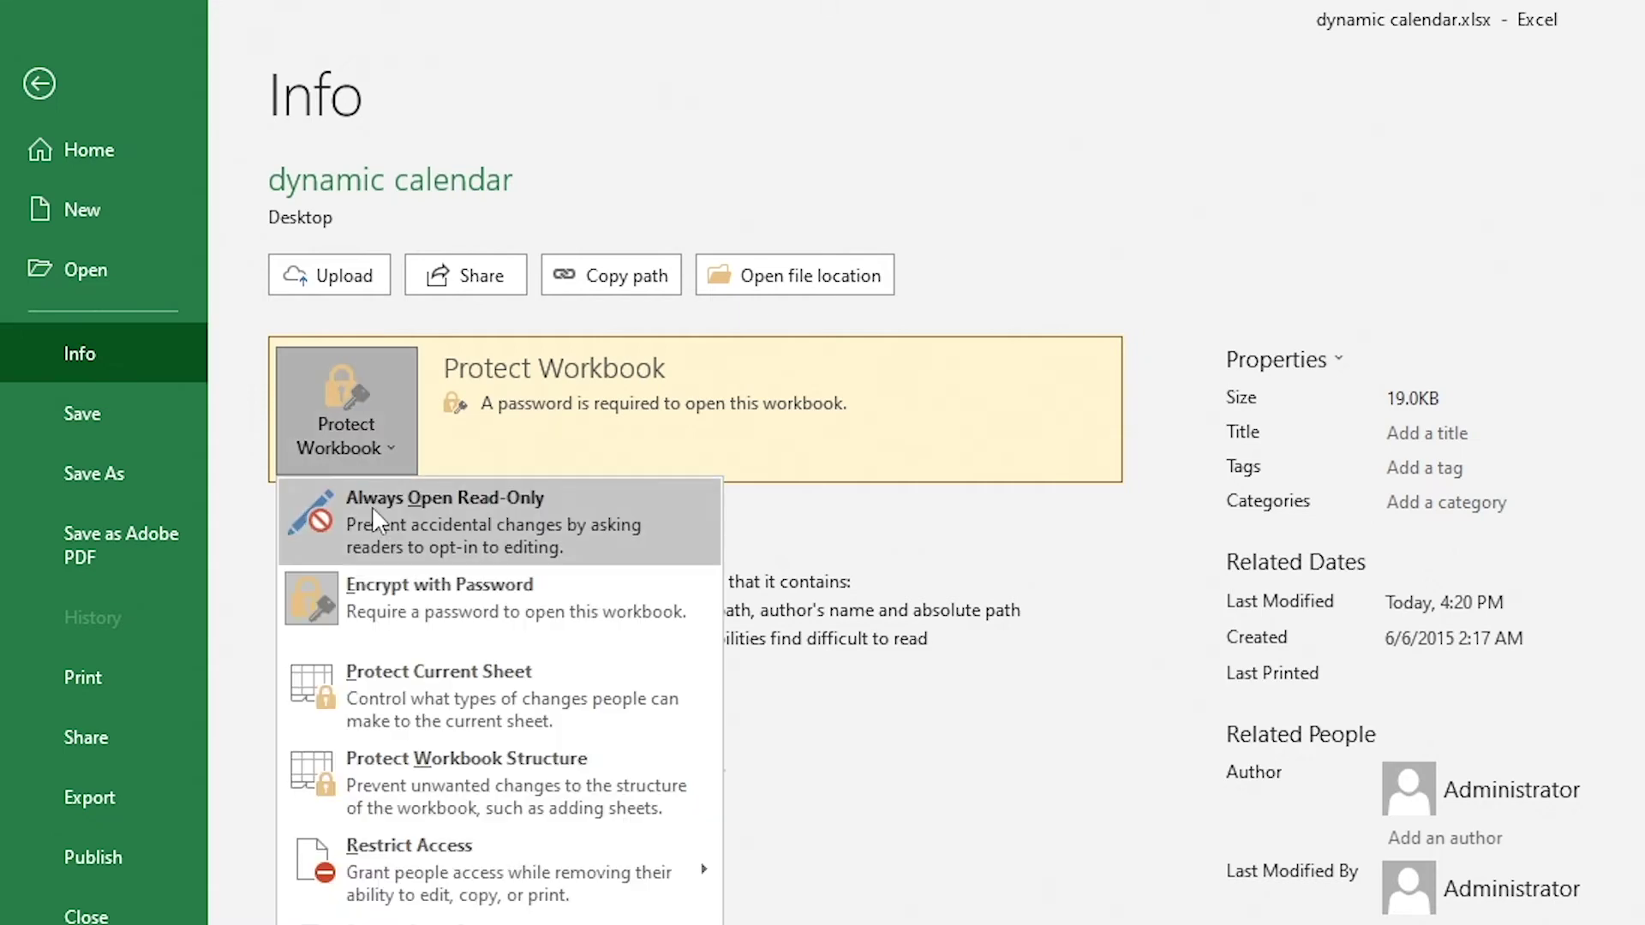
pyautogui.click(418, 581)
pyautogui.moveTo(1148, 617); pyautogui.dragTo(1020, 618)
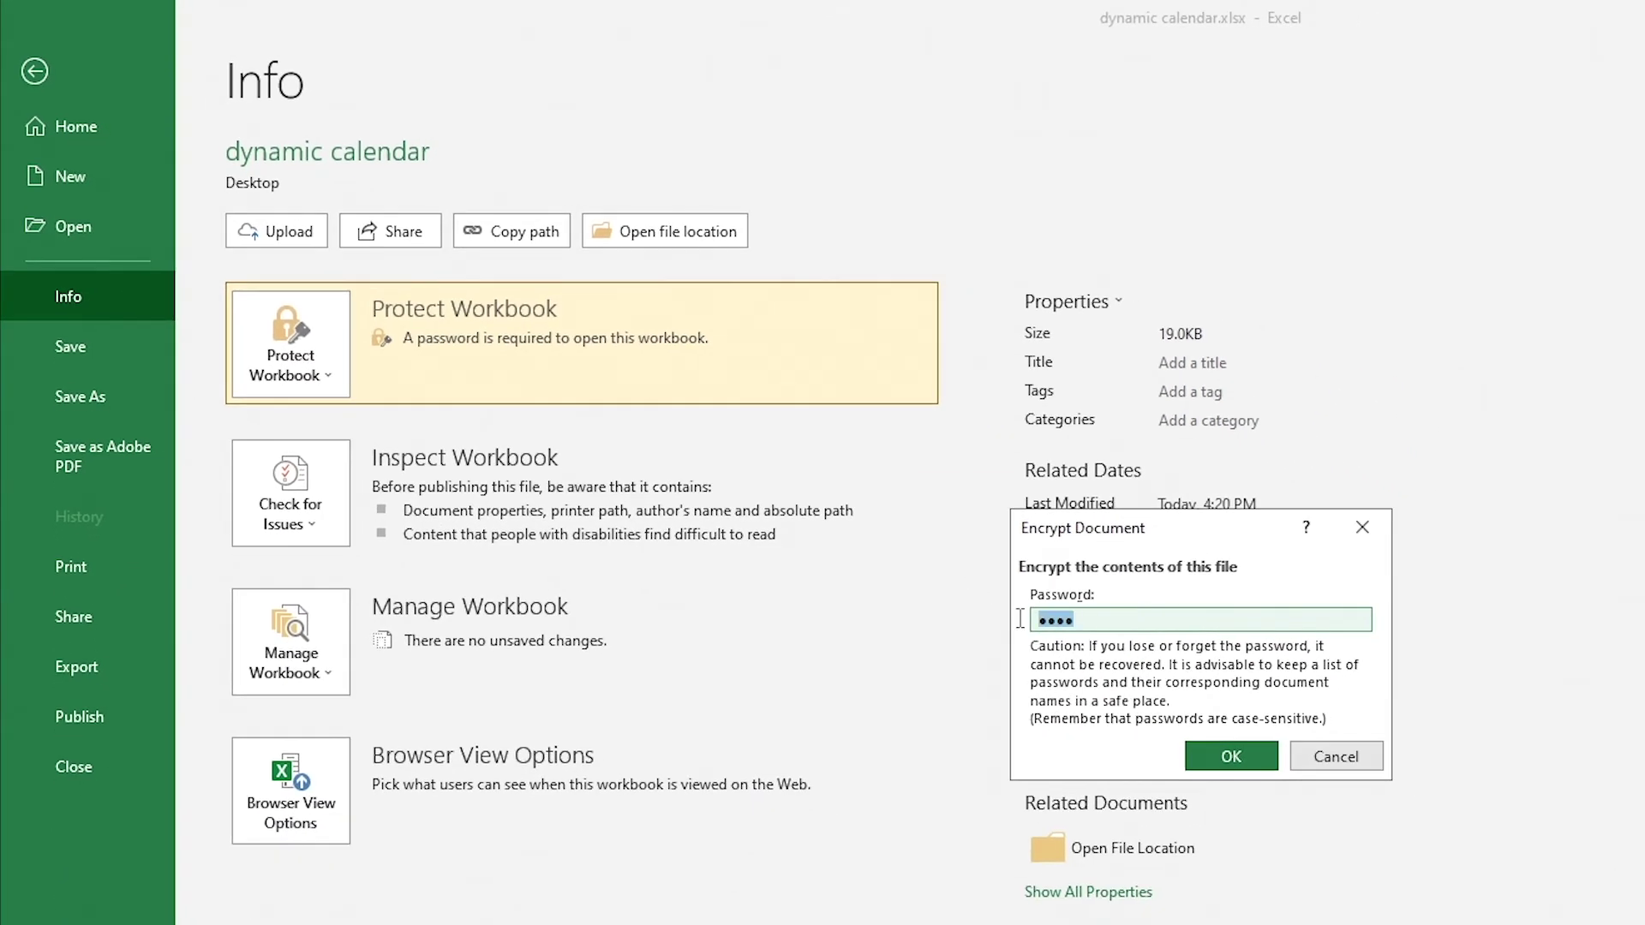
pyautogui.press('BackSpace')
pyautogui.click(1228, 754)
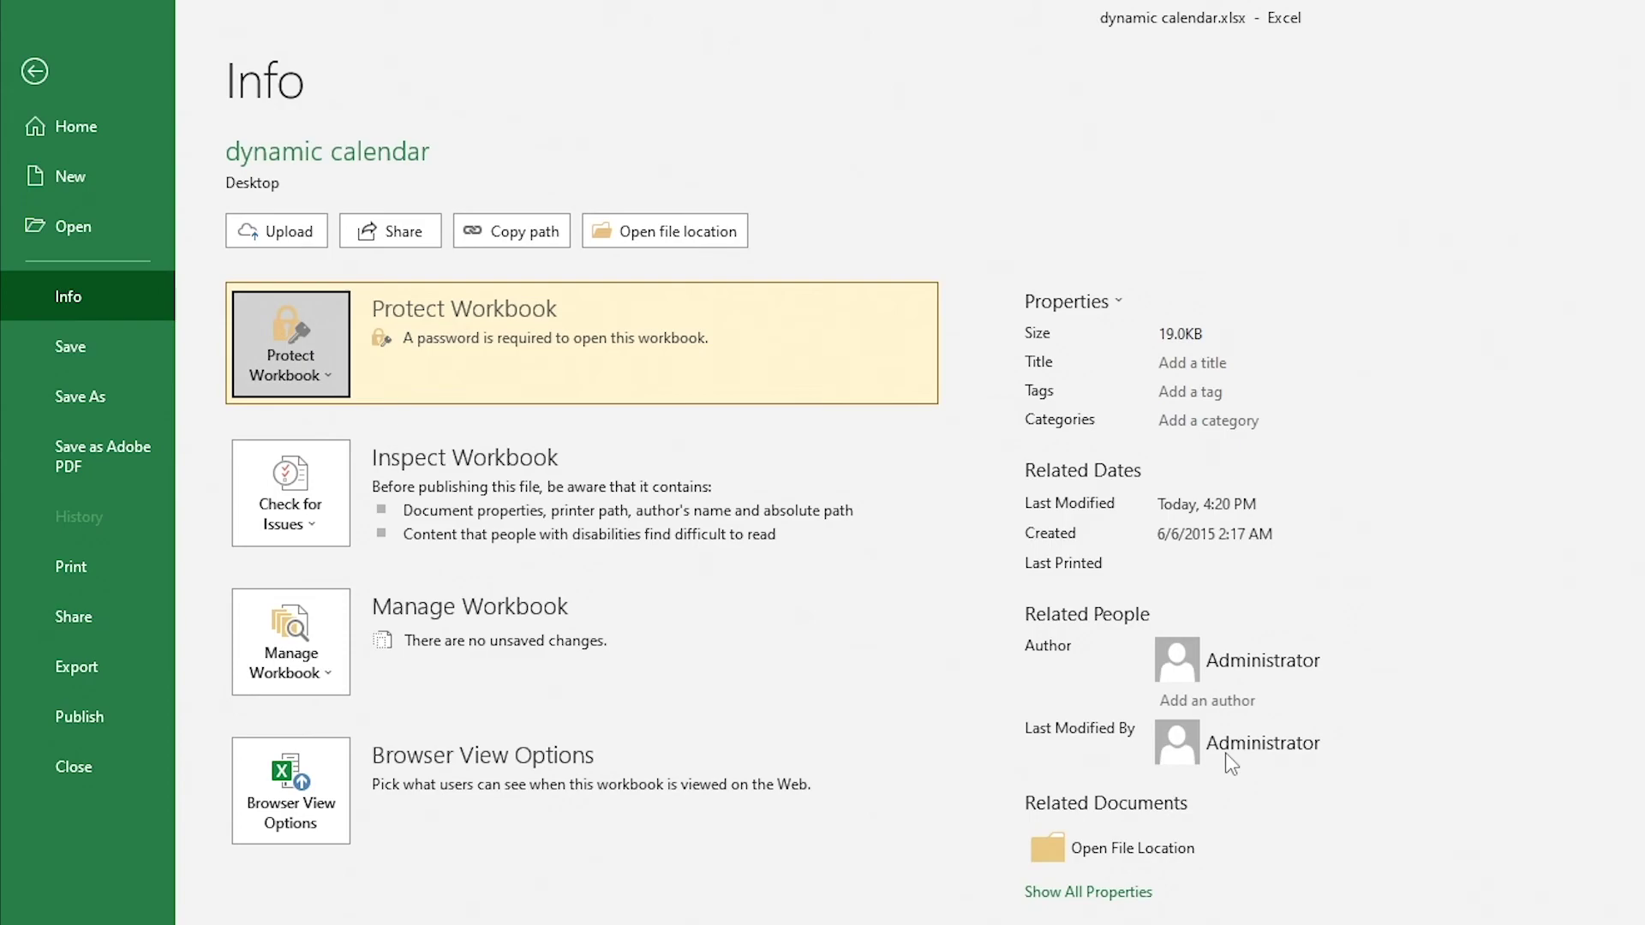
# Save the unencrypted workbook, exit Excel, and reopen the calendar file.
pyautogui.click(112, 352)
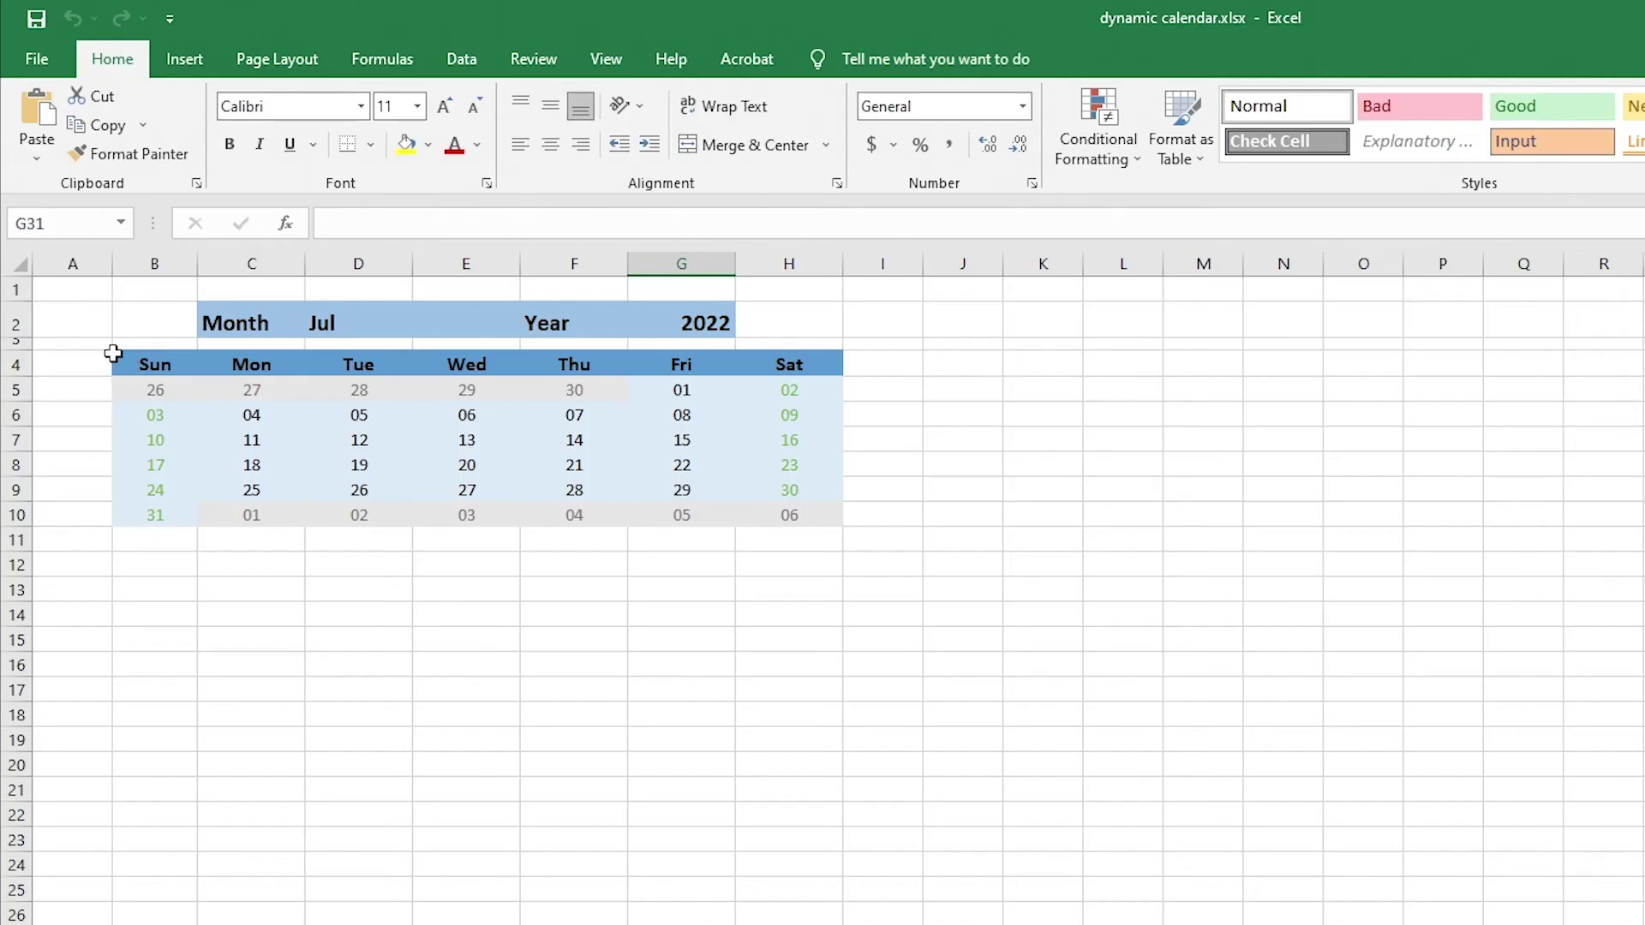
pyautogui.hotkey('alt', 'F4')
pyautogui.doubleClick(44, 797)
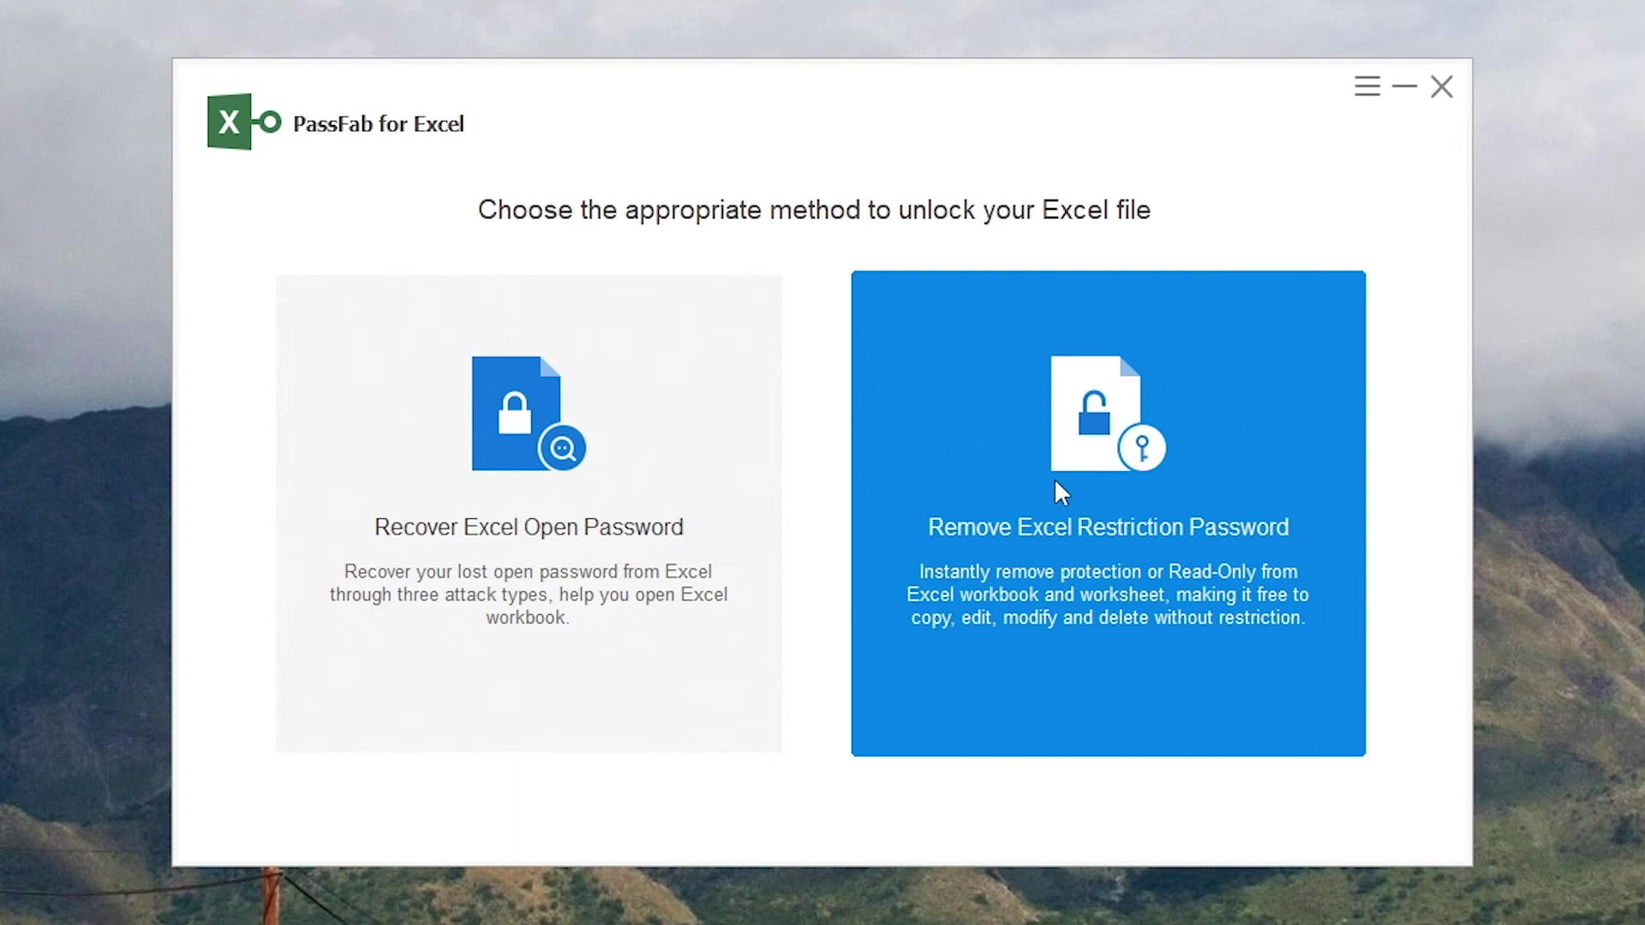
# Use Remove Excel Restriction Password on the calendar, then open the unlocked copy from its output folder.
pyautogui.click(1144, 658)
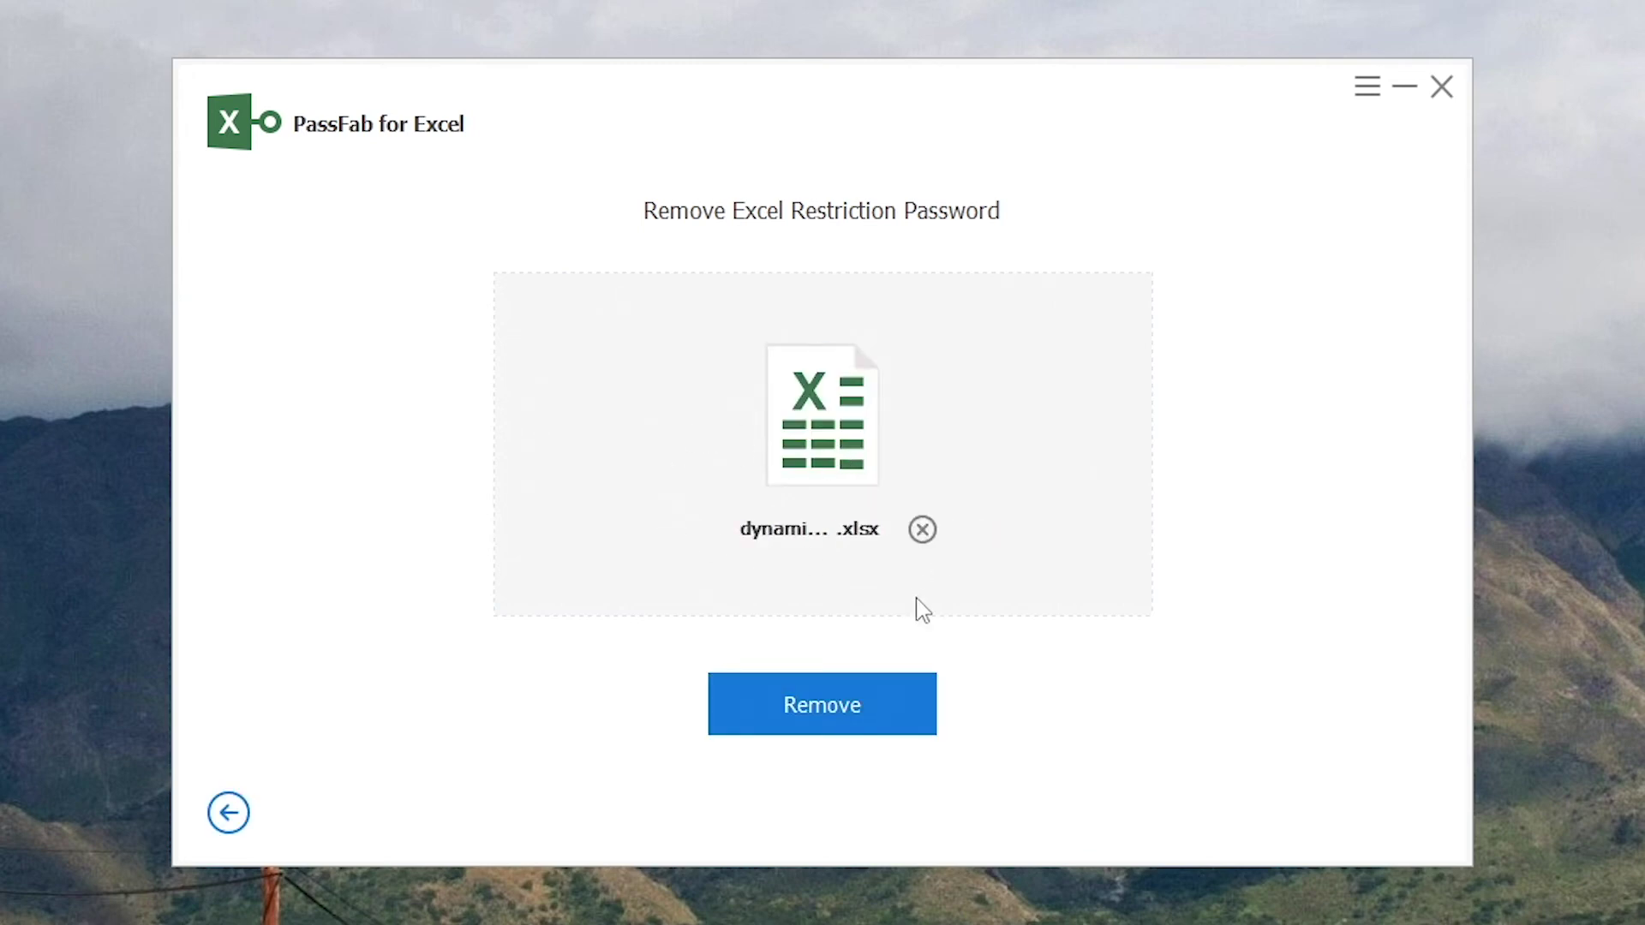
pyautogui.click(833, 704)
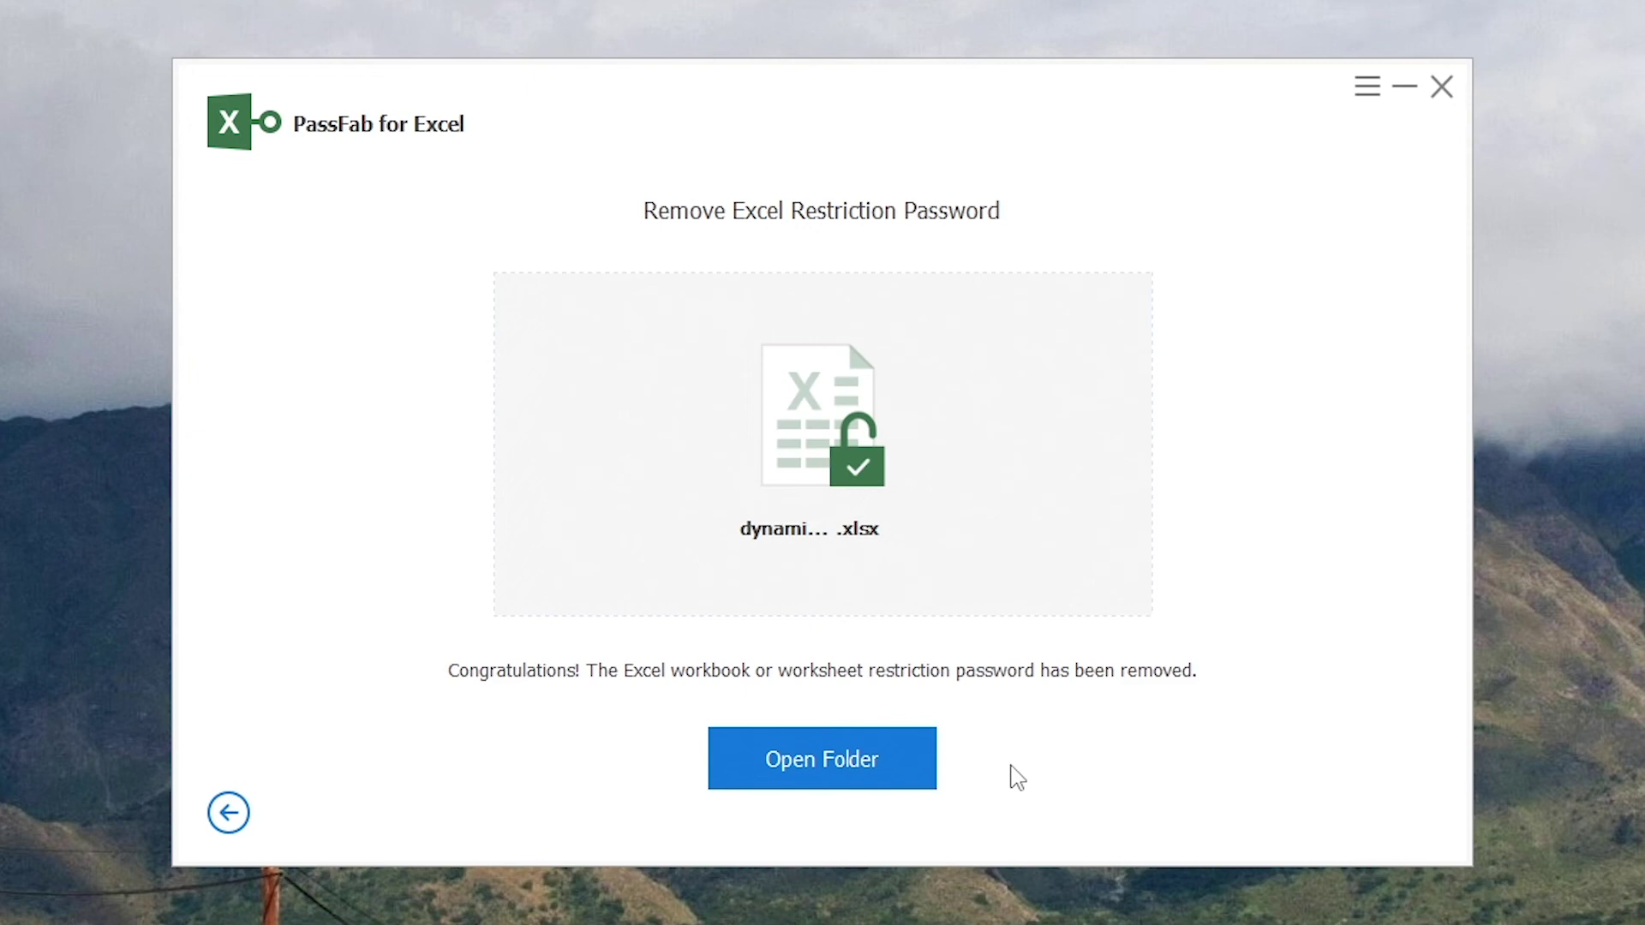
pyautogui.click(848, 755)
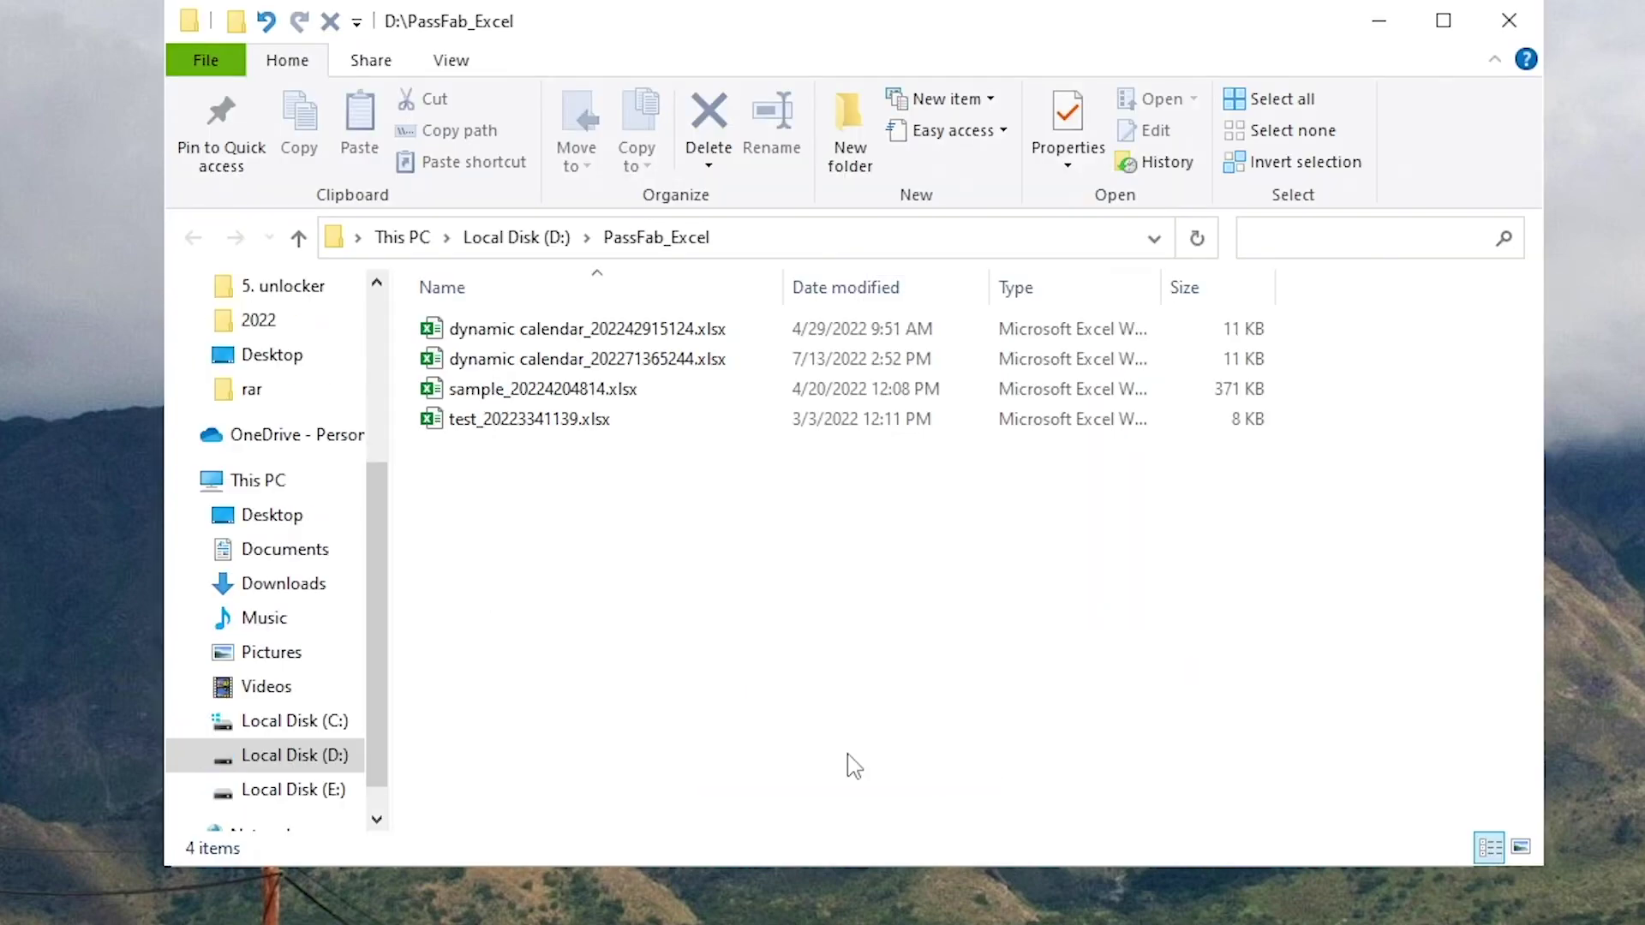
pyautogui.doubleClick(621, 358)
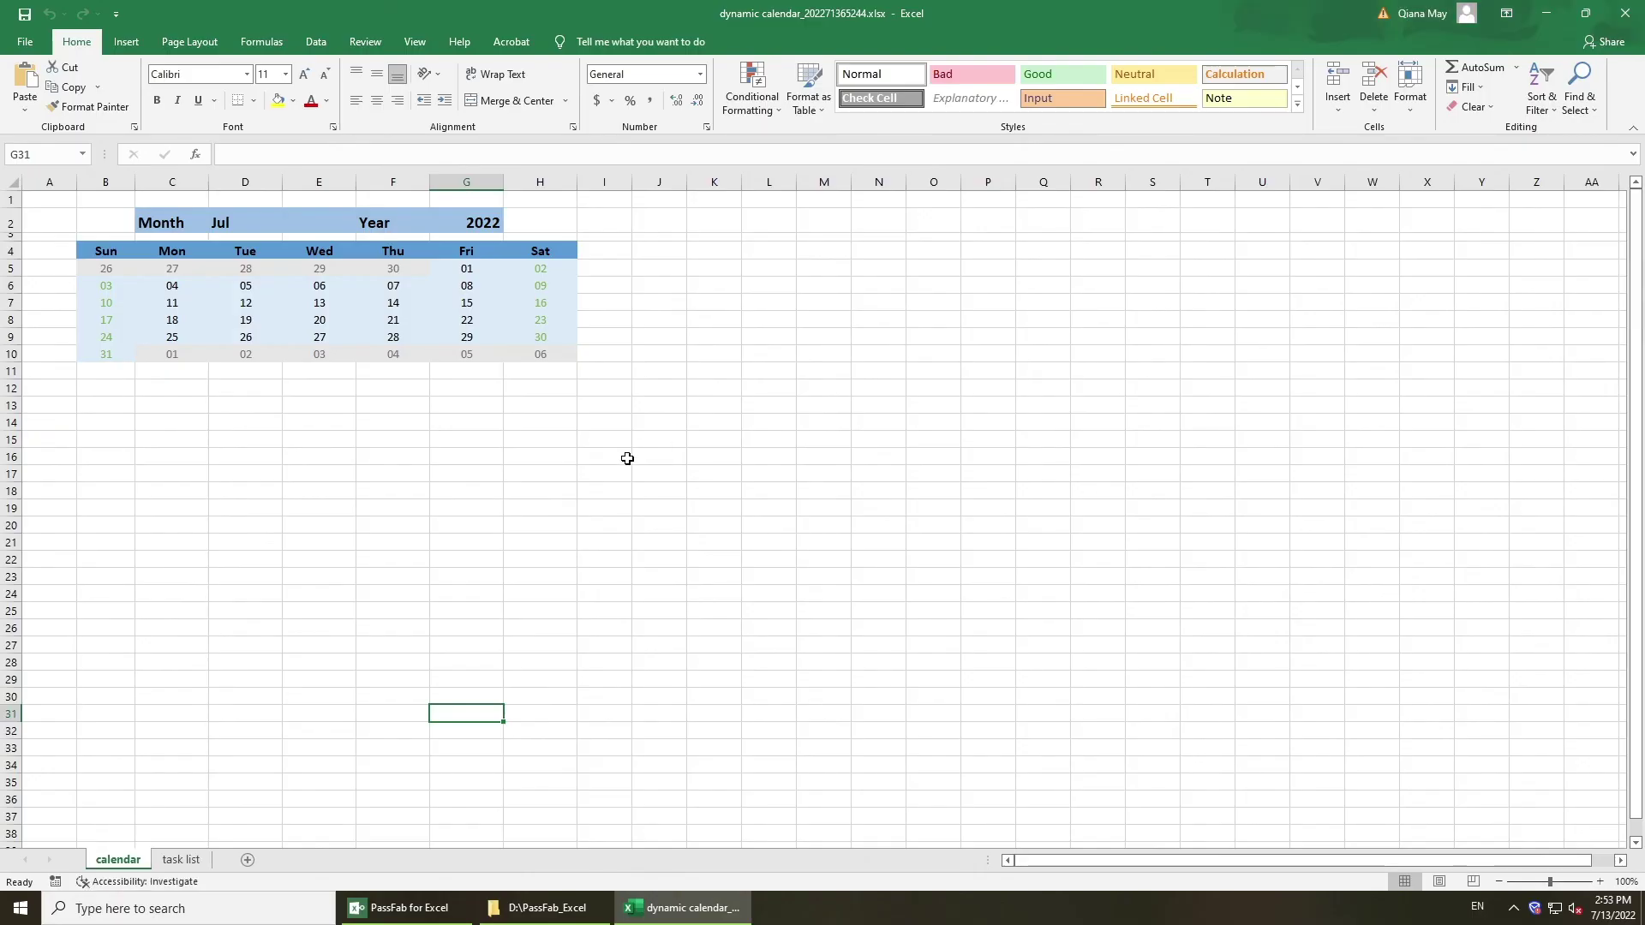
# Change the D2 month dropdown from Jul to Aug and start editing cell F15.
pyautogui.click(249, 224)
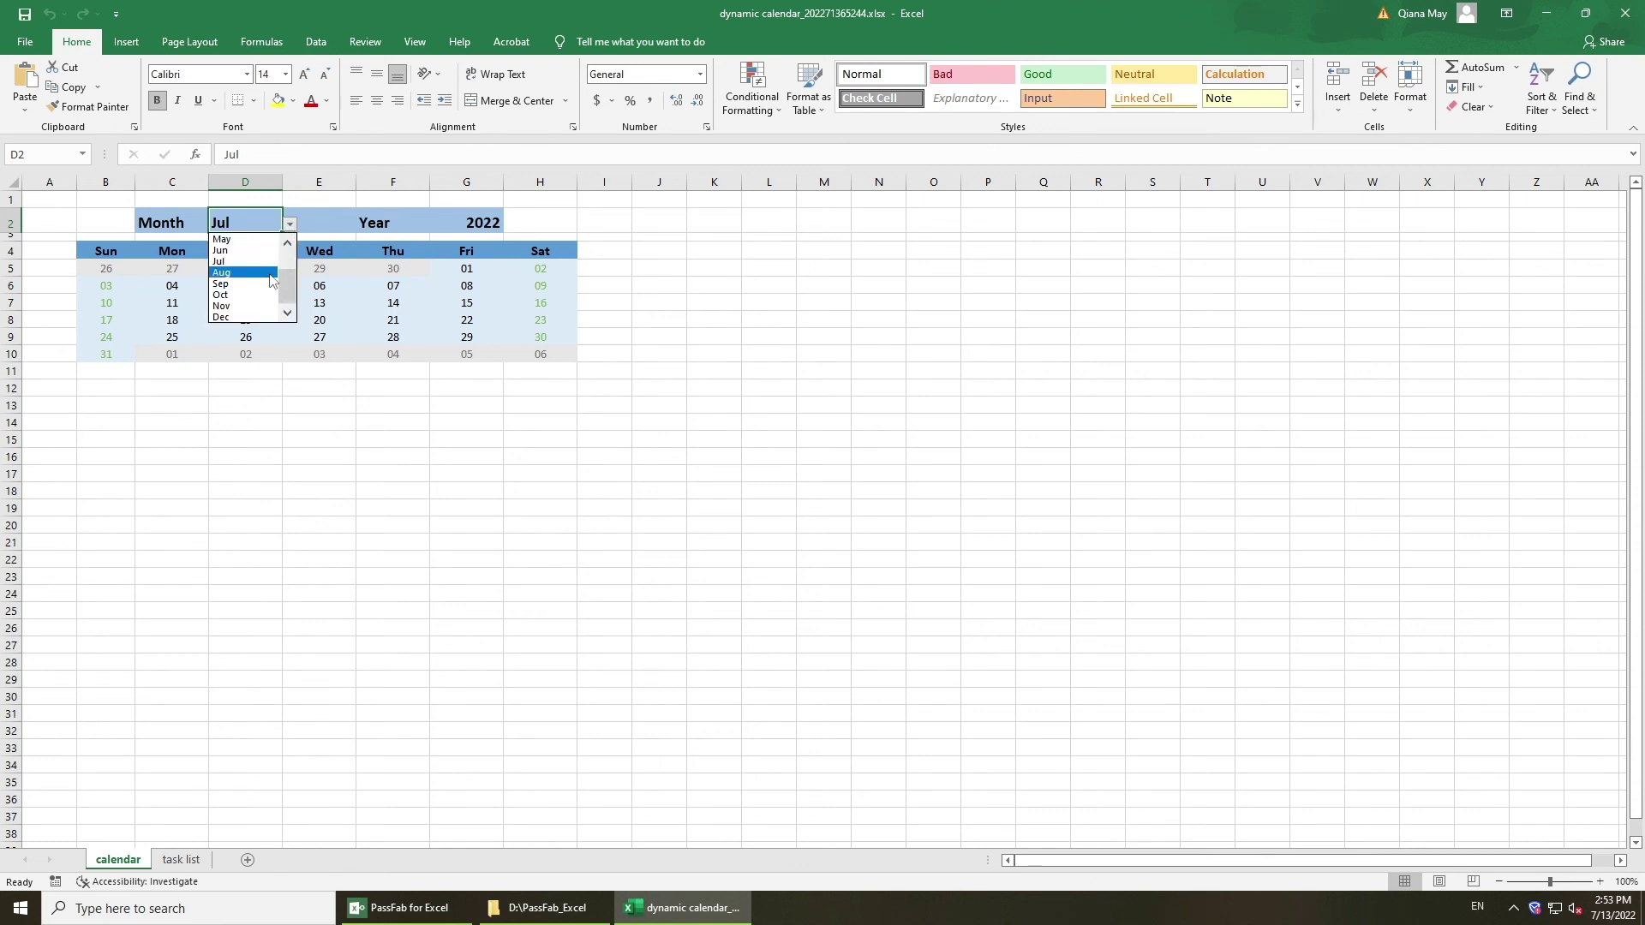
pyautogui.click(273, 272)
pyautogui.doubleClick(412, 435)
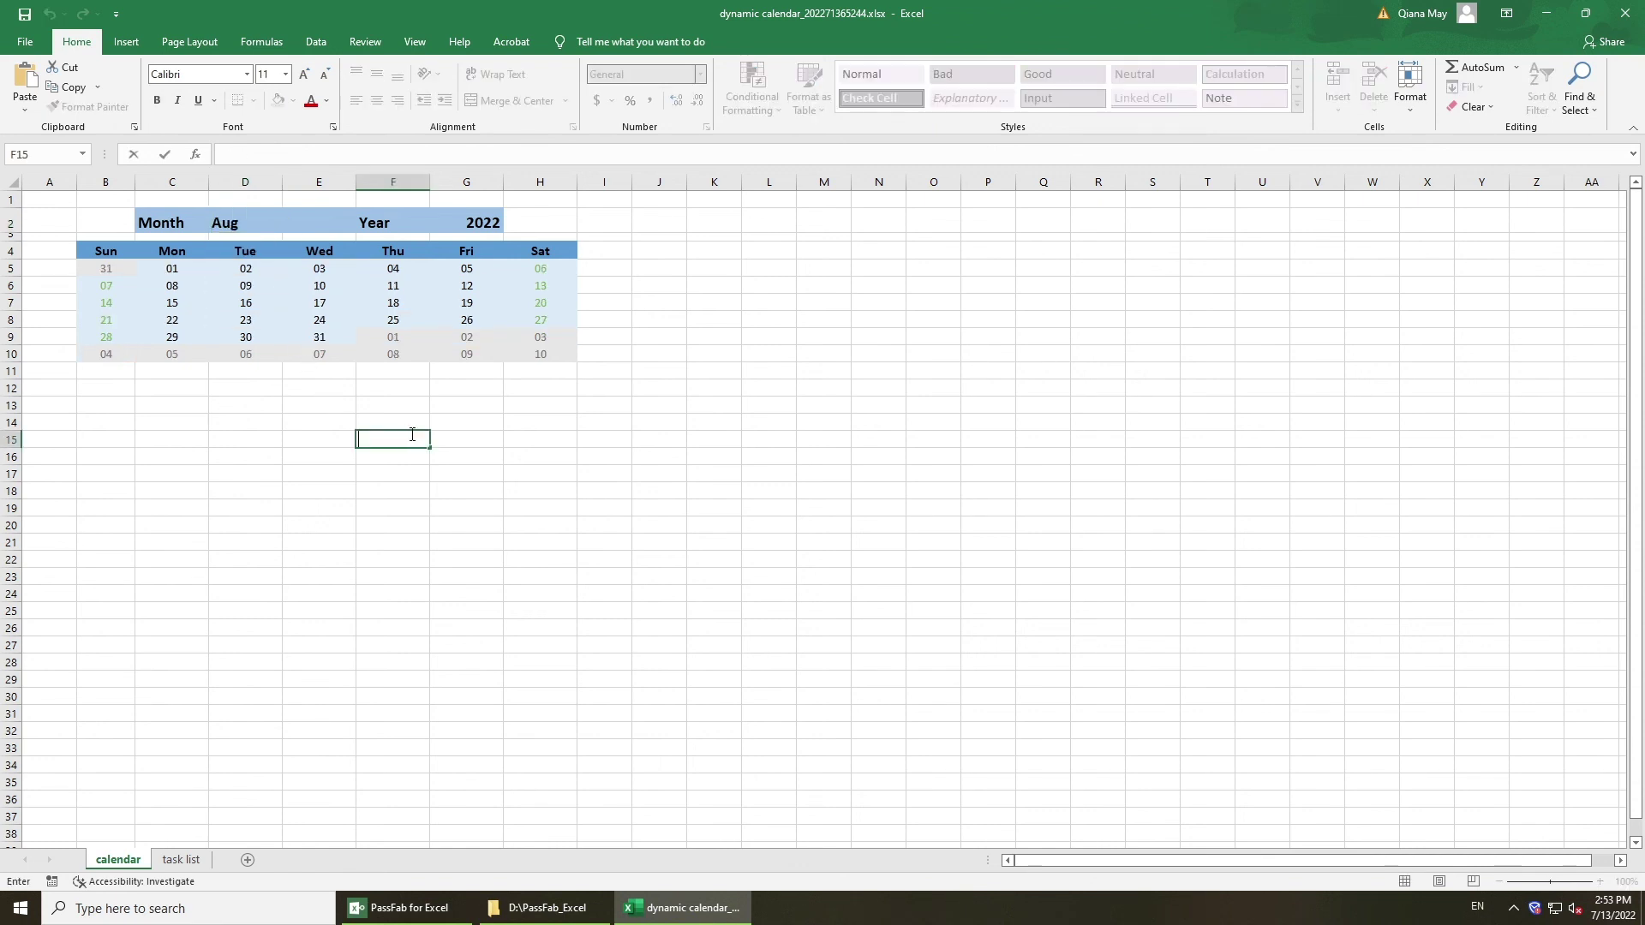